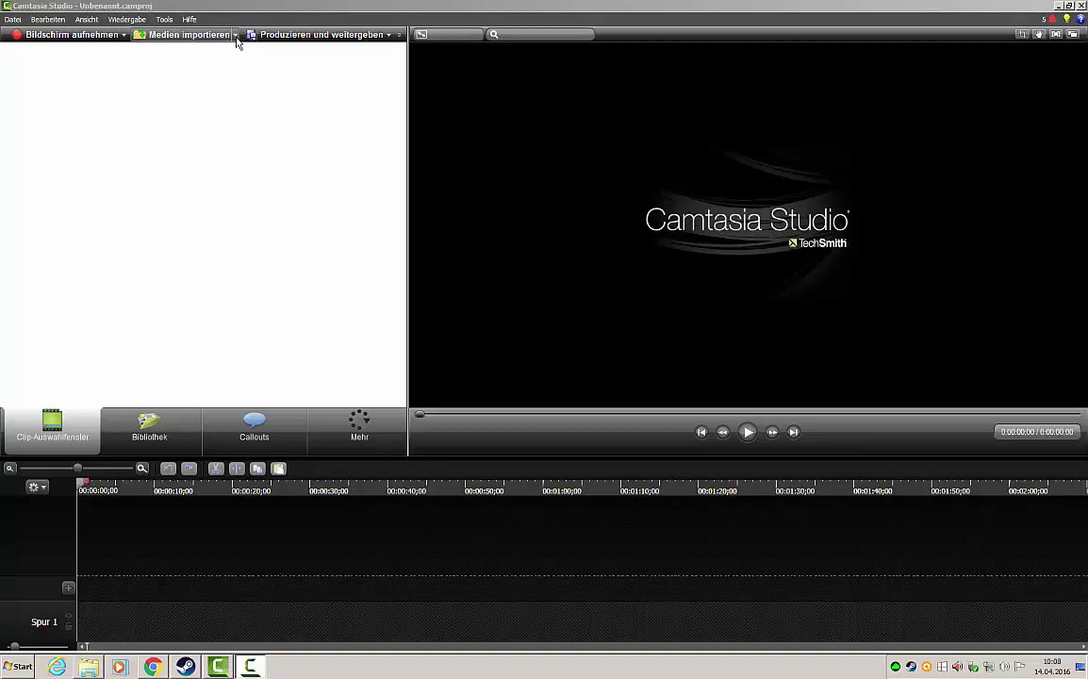
left_click(235, 37)
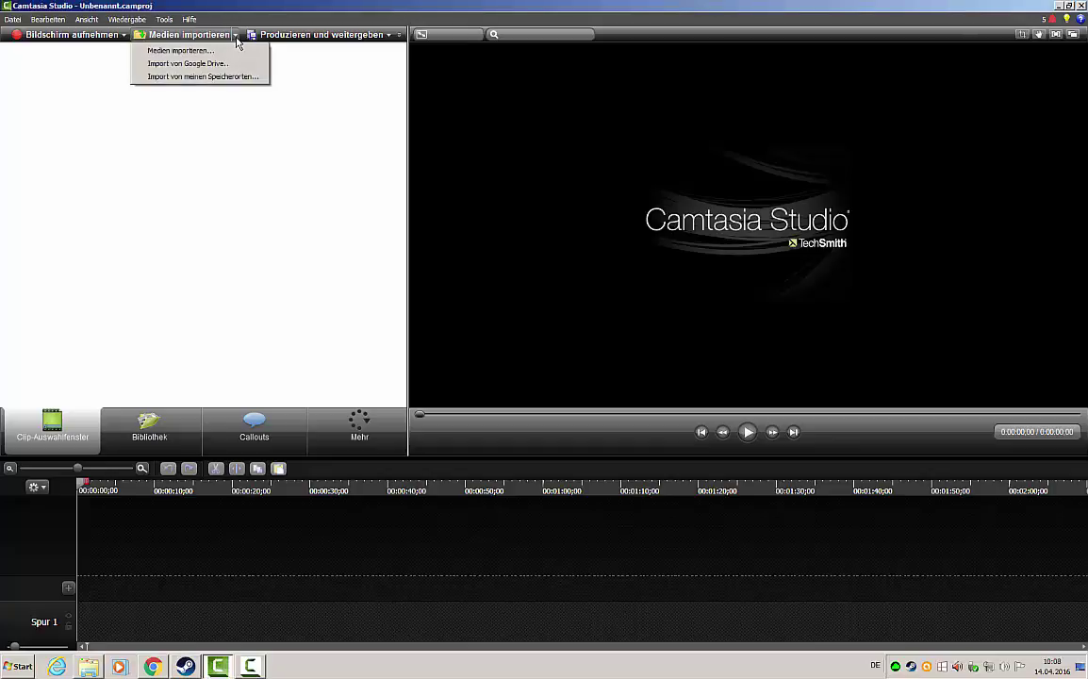
left_click(235, 37)
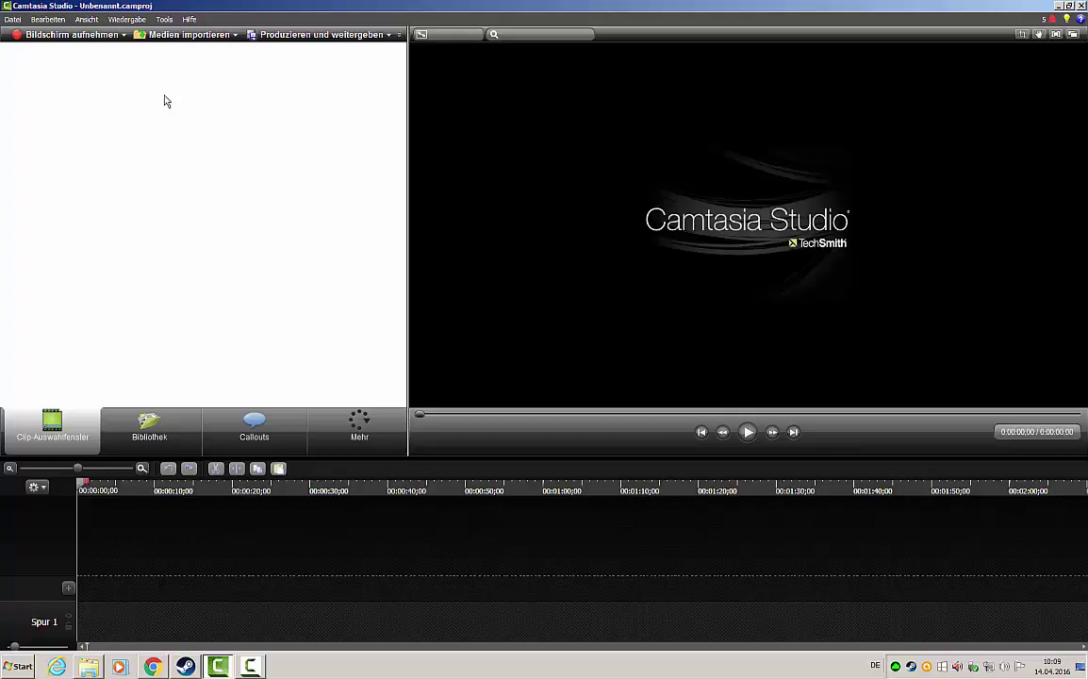
left_click(15, 20)
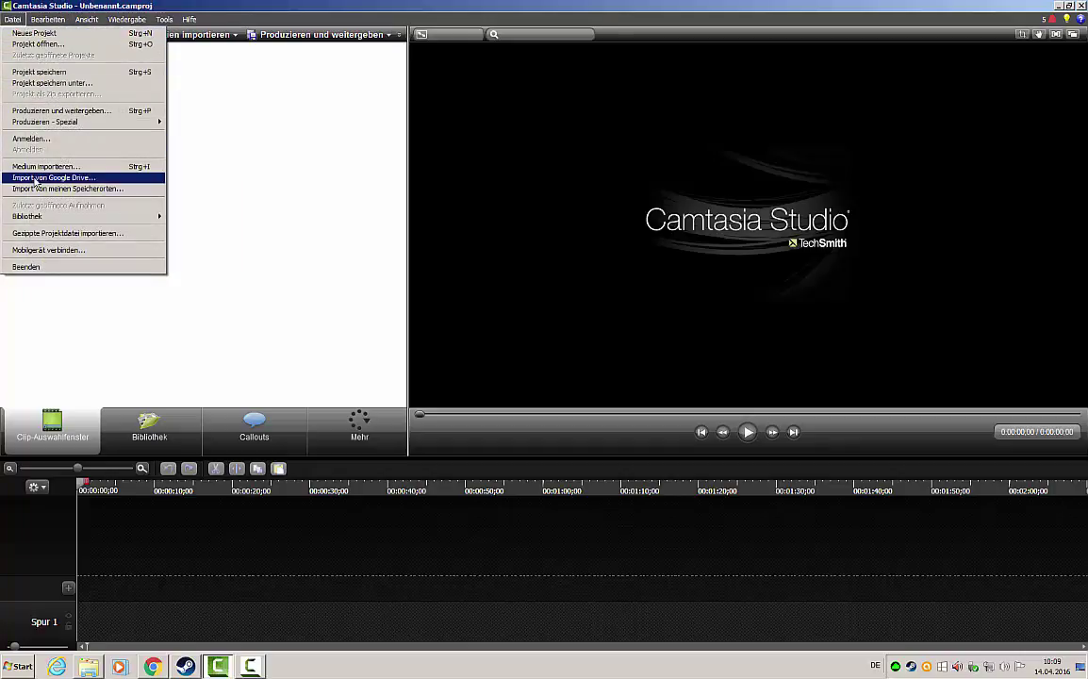
mouse_move(48, 23)
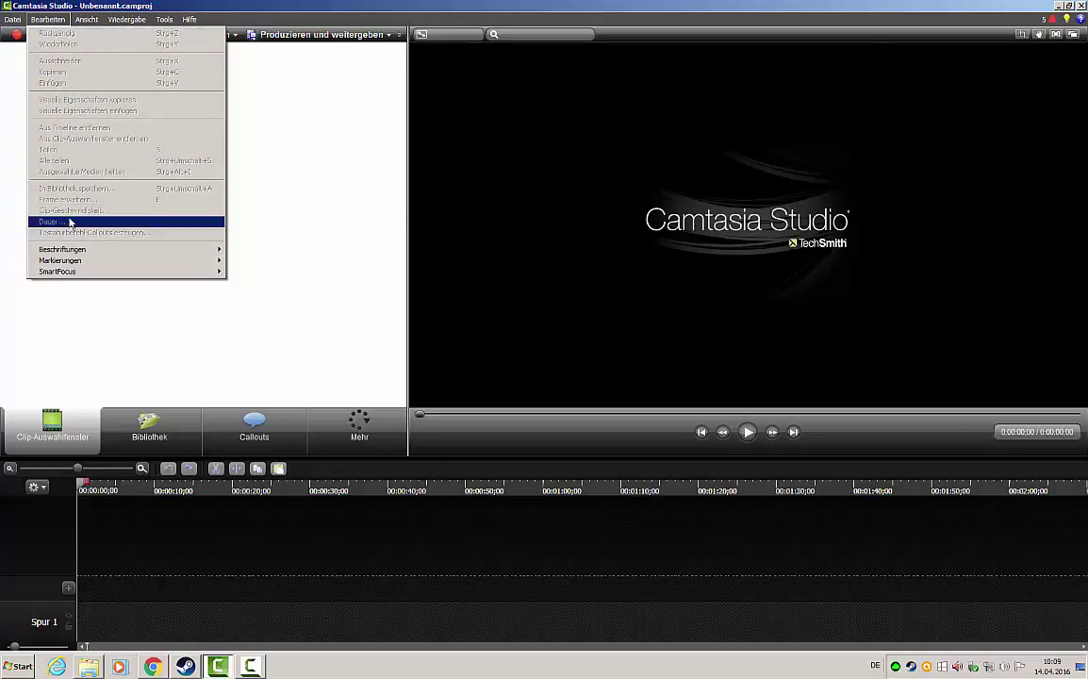
mouse_move(86, 20)
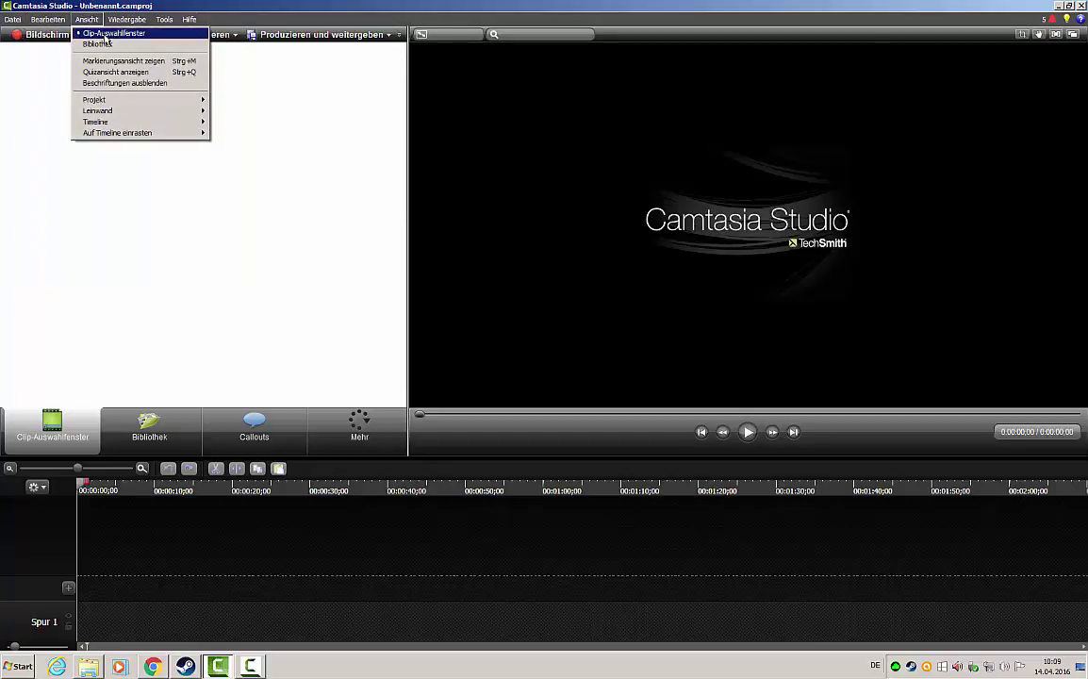
mouse_move(122, 24)
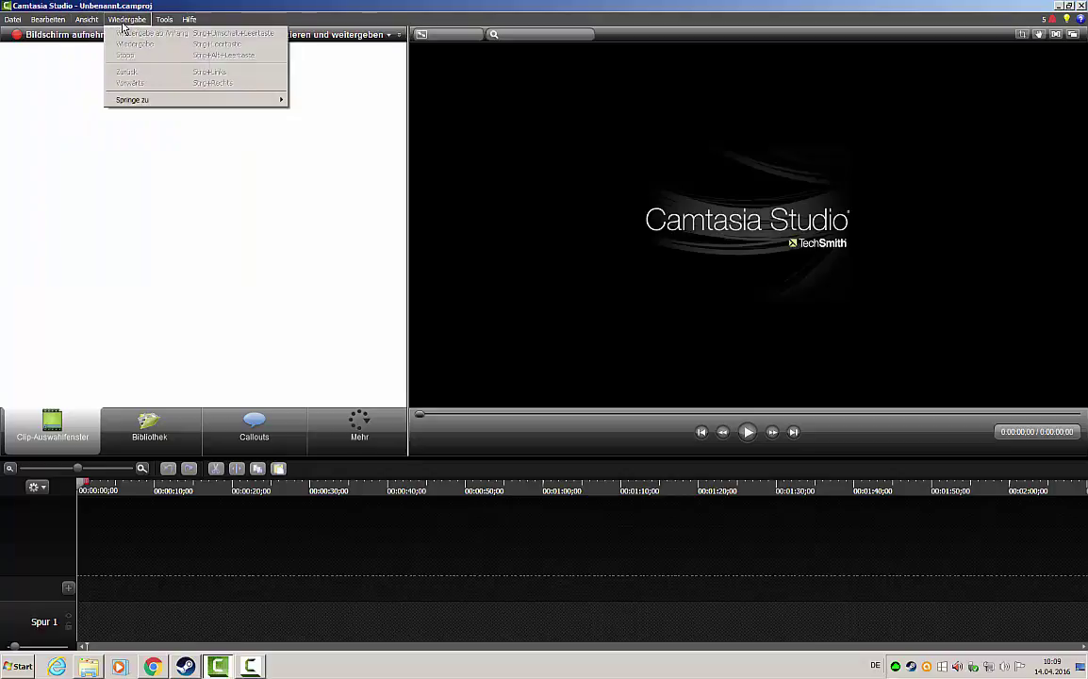
mouse_move(165, 26)
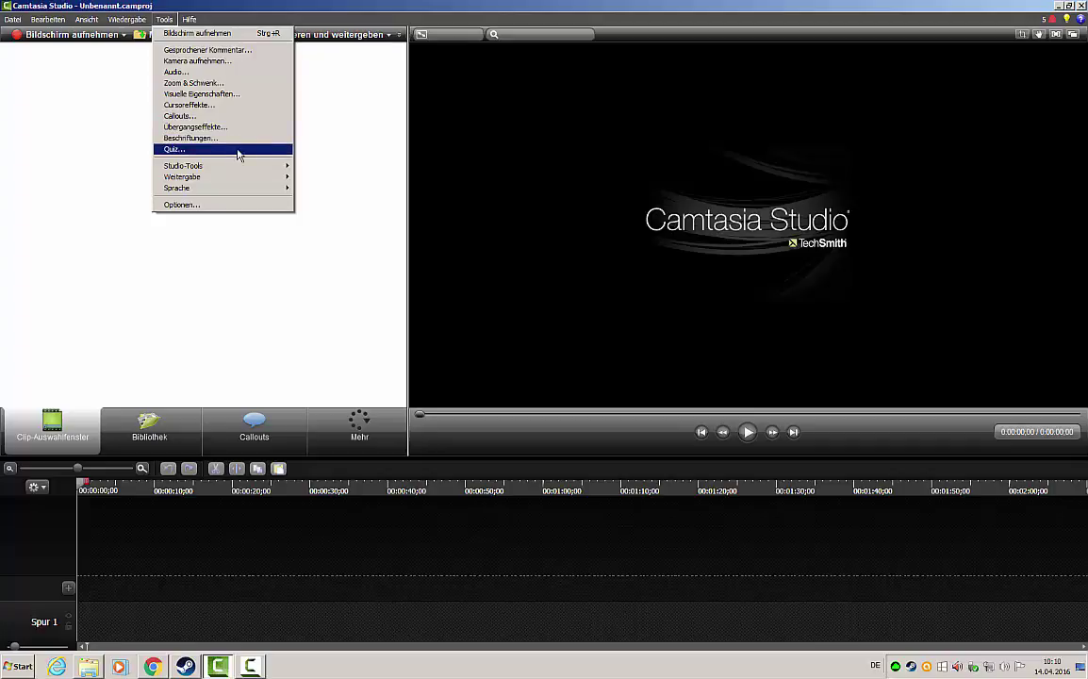
left_click(51, 113)
left_click(235, 37)
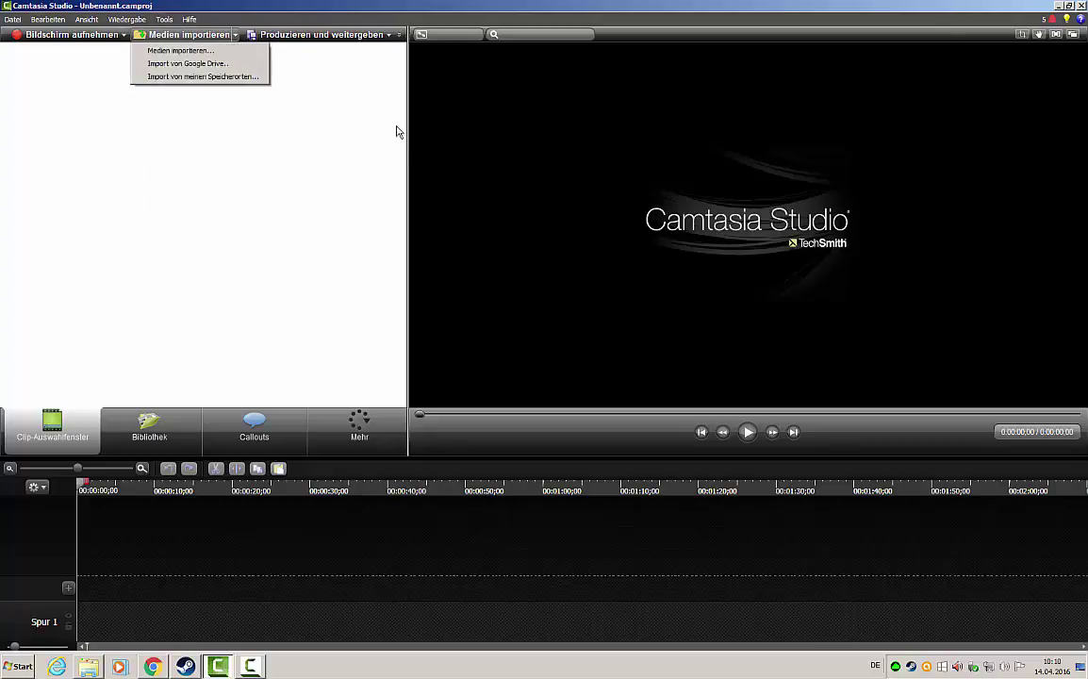
left_click(359, 118)
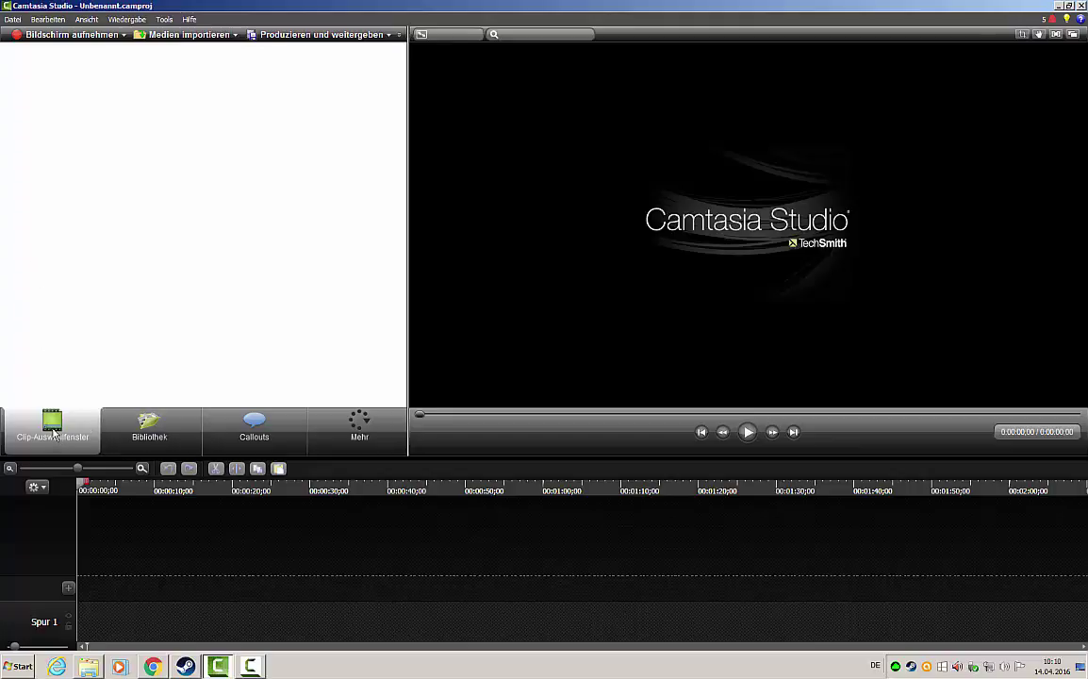
Import the video Arma 3 160408_000925 from the youtube folder into the project's media
left_click(203, 40)
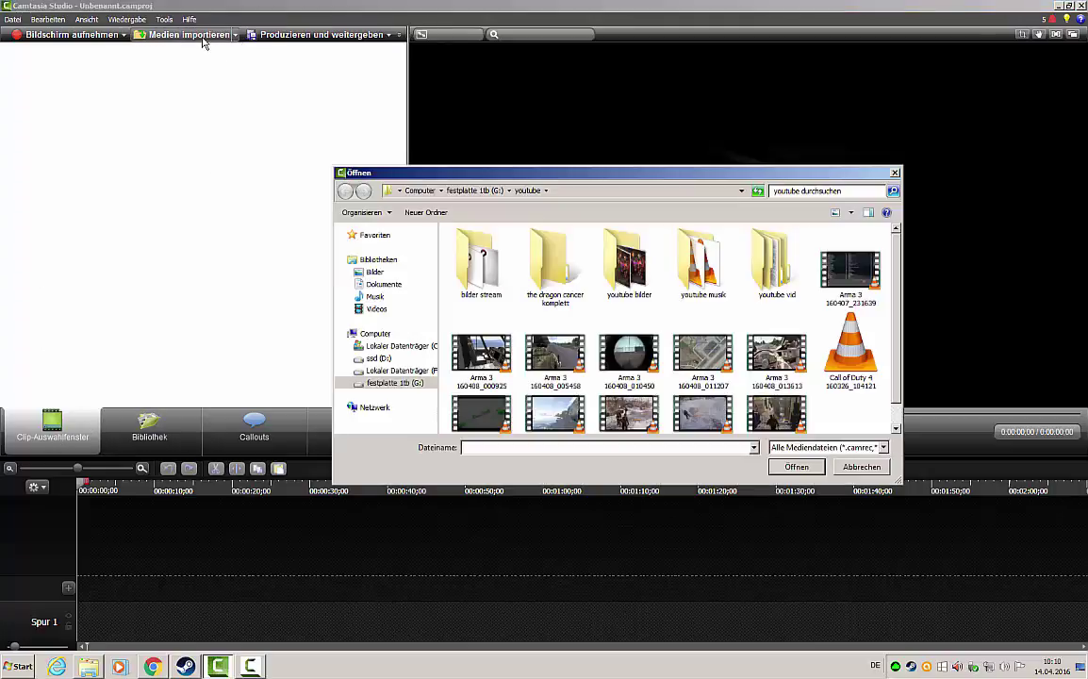
left_click(687, 337)
scroll(698, 349, "down", 1)
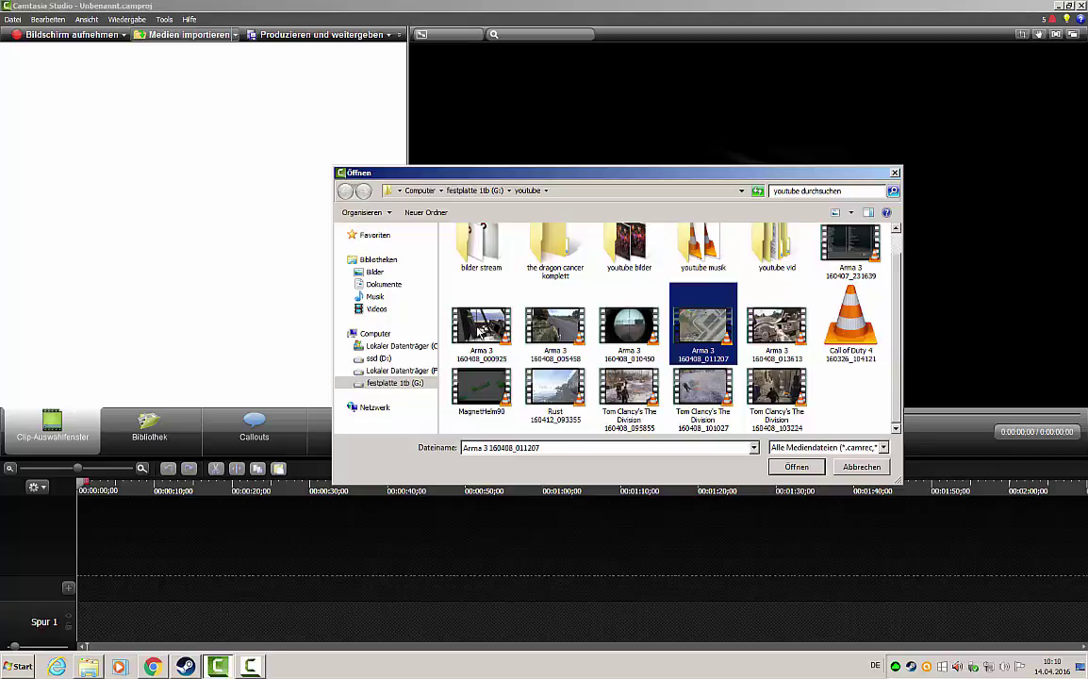
left_click(481, 325)
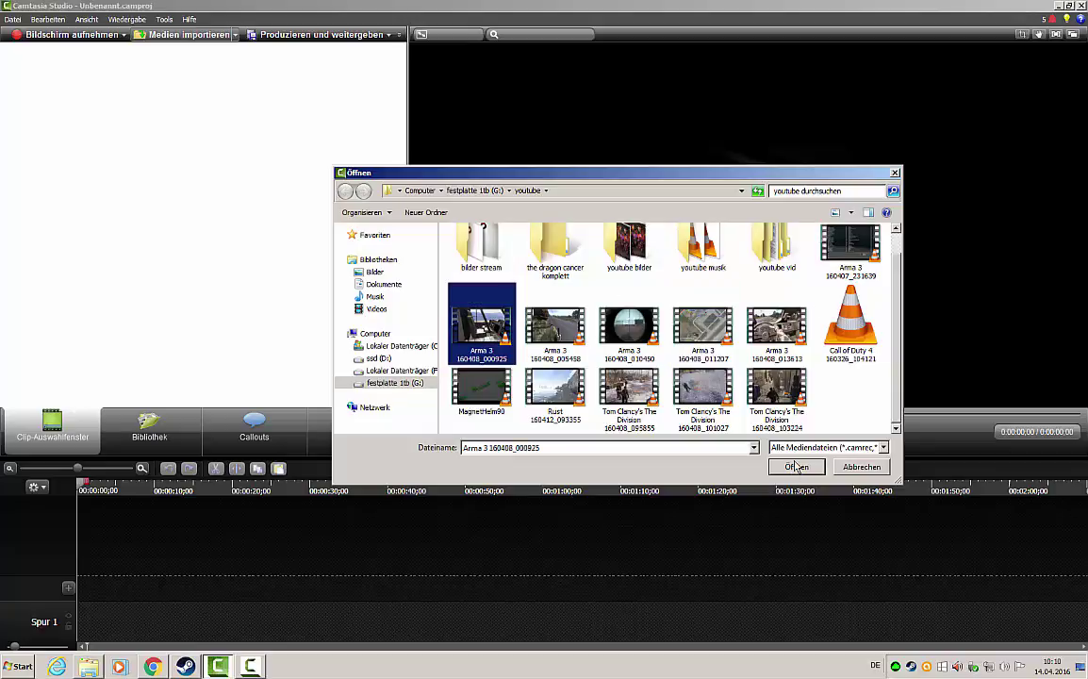
left_click(797, 467)
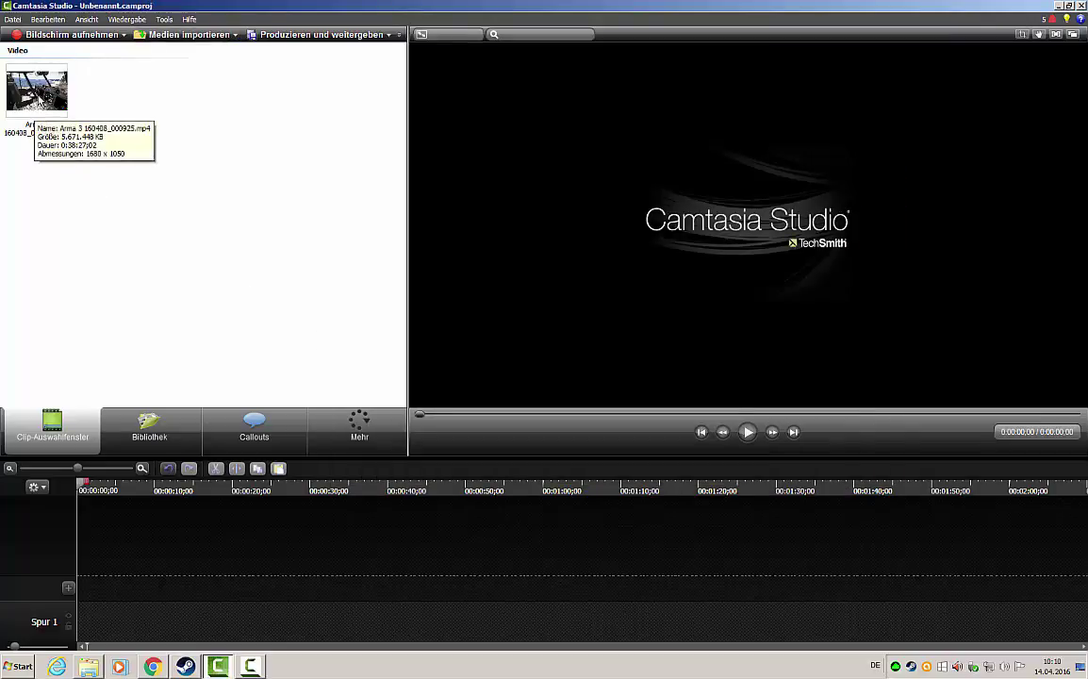
Preview the imported Arma 3 clip briefly, then place it at the start of Spur 1 on the timeline
double_click(36, 89)
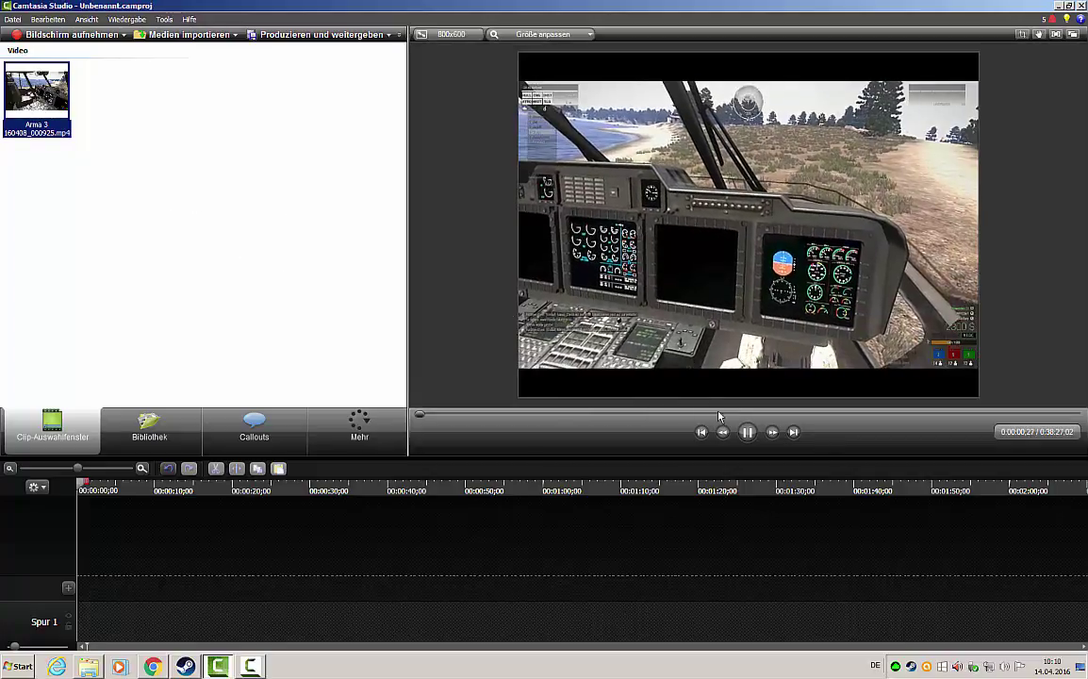
left_click(748, 431)
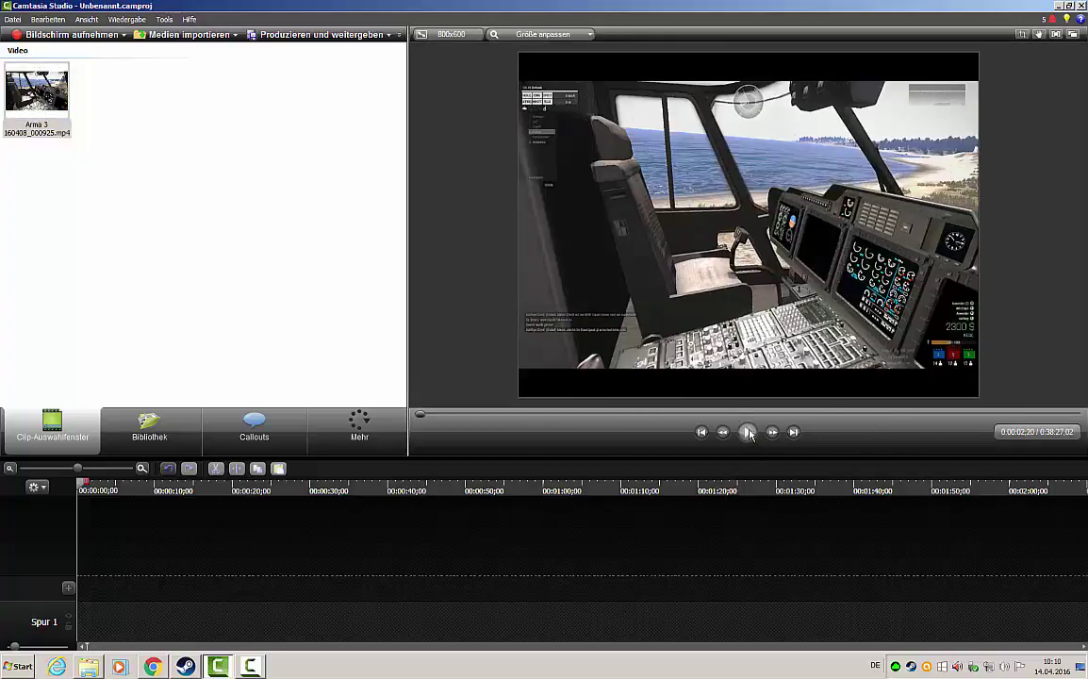
left_click_drag(23, 89, 253, 623)
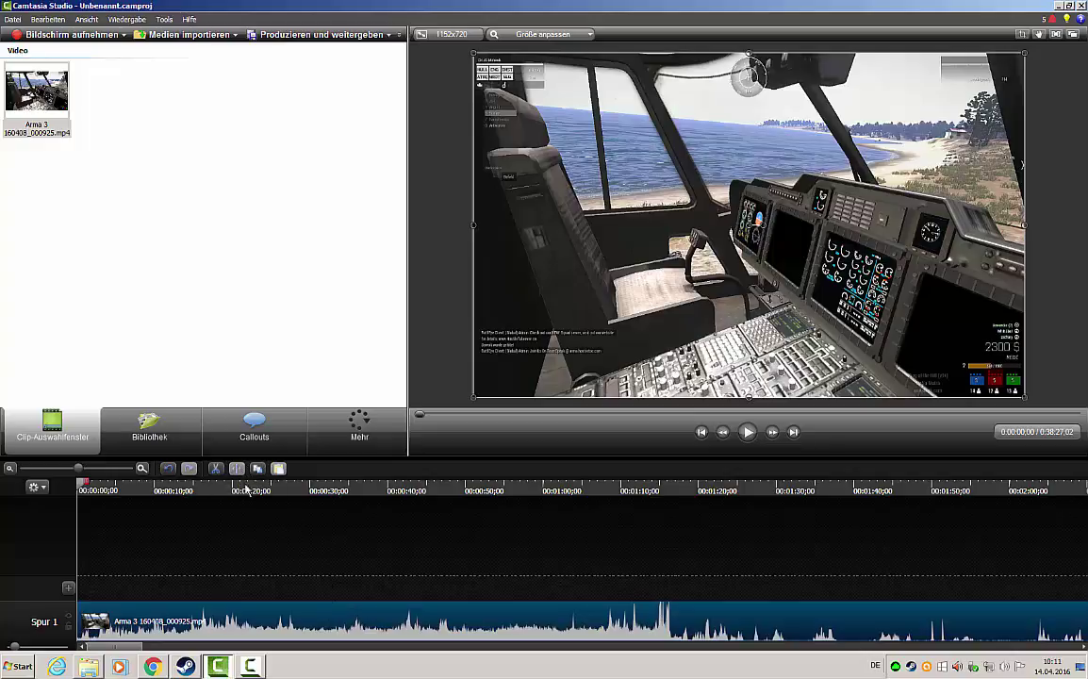
Select the timeline range from 0:00:50;15 to about 0:01:09 and cut it out of the clip
left_click_drag(154, 504, 468, 487)
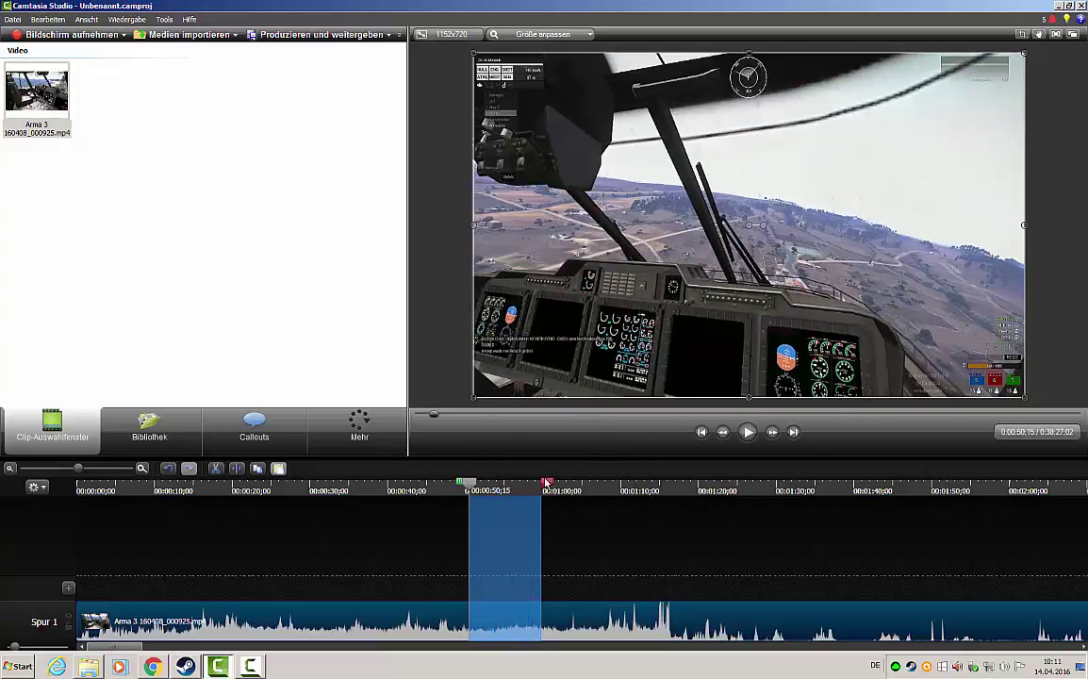
left_click_drag(546, 482, 618, 484)
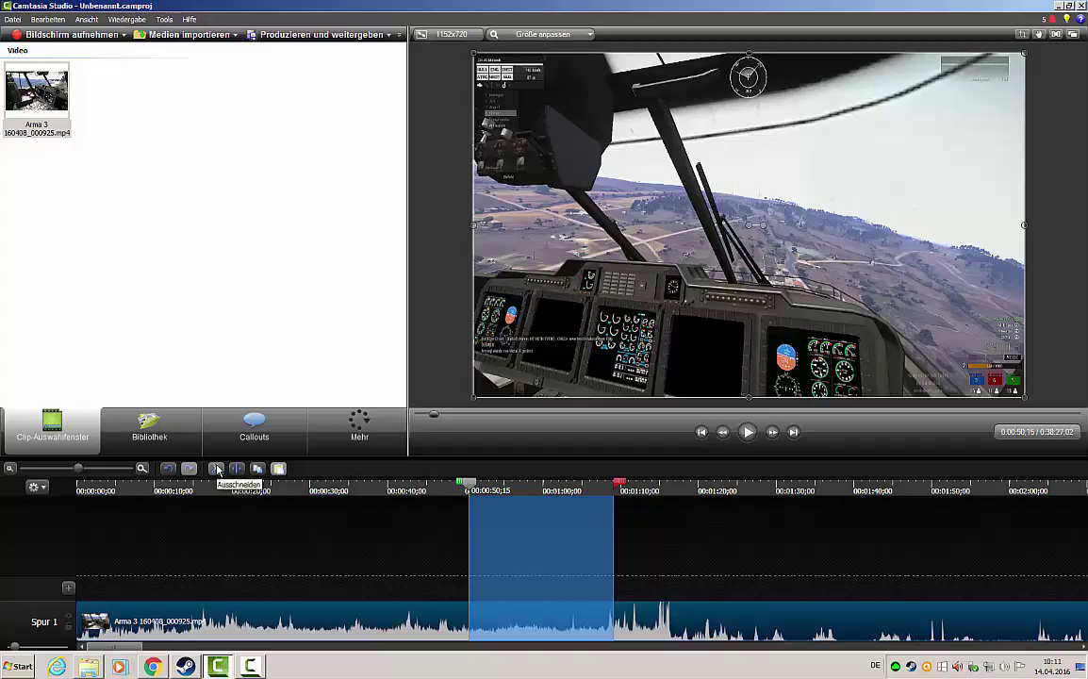
left_click(217, 469)
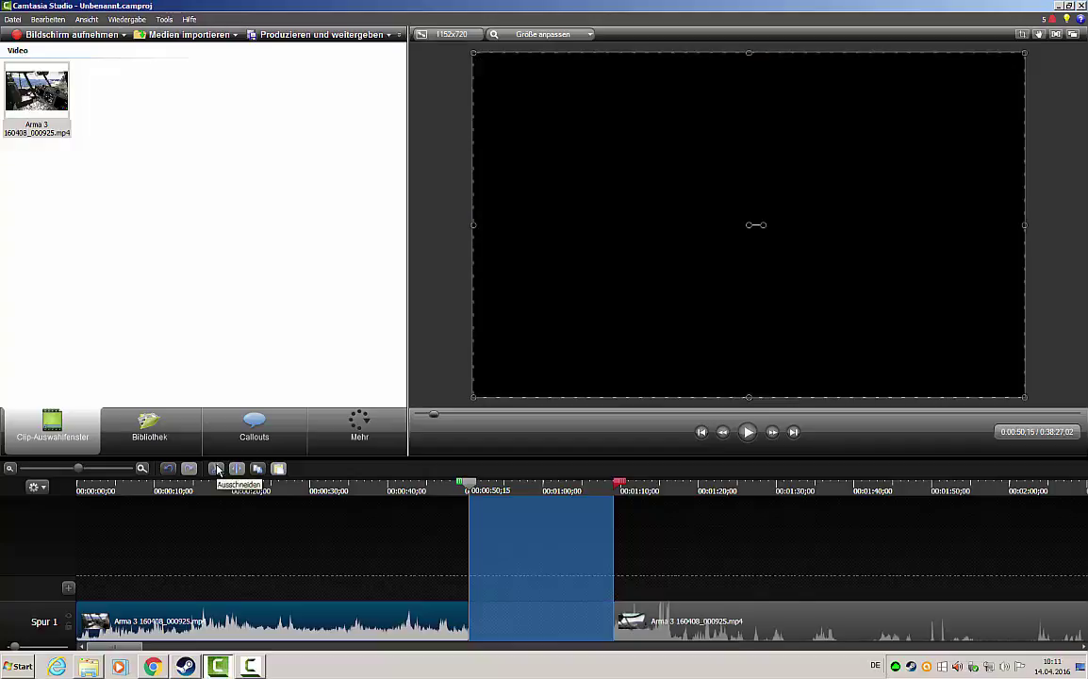
Clear the time selection and move the second clip segment against the end of the first to close the gap
left_click(660, 567)
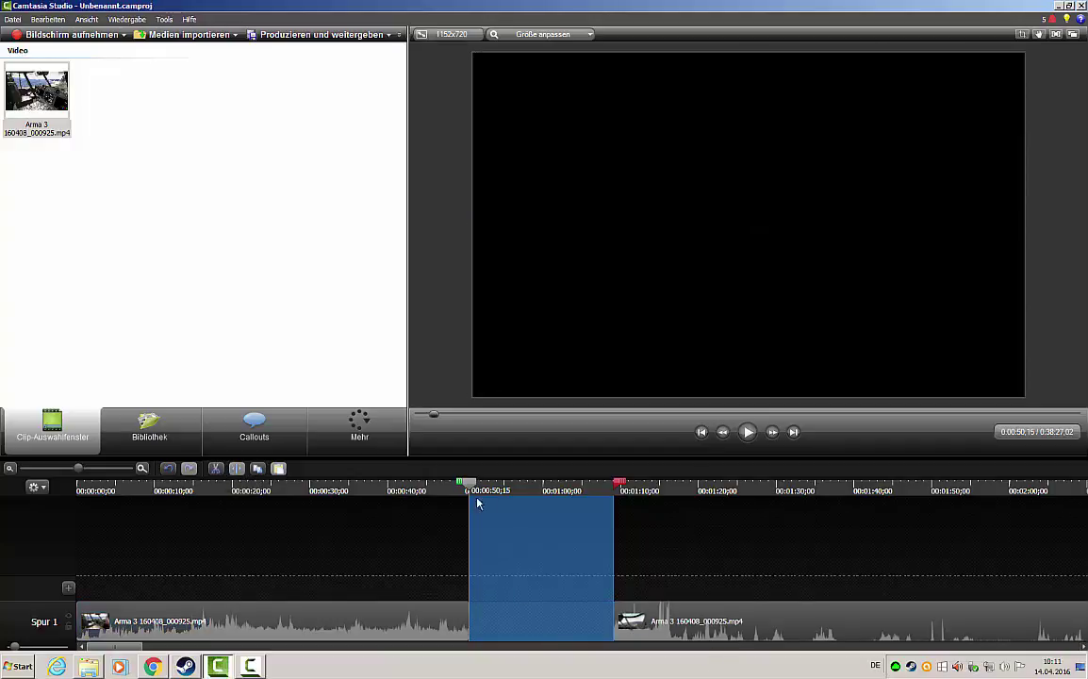
left_click(468, 489)
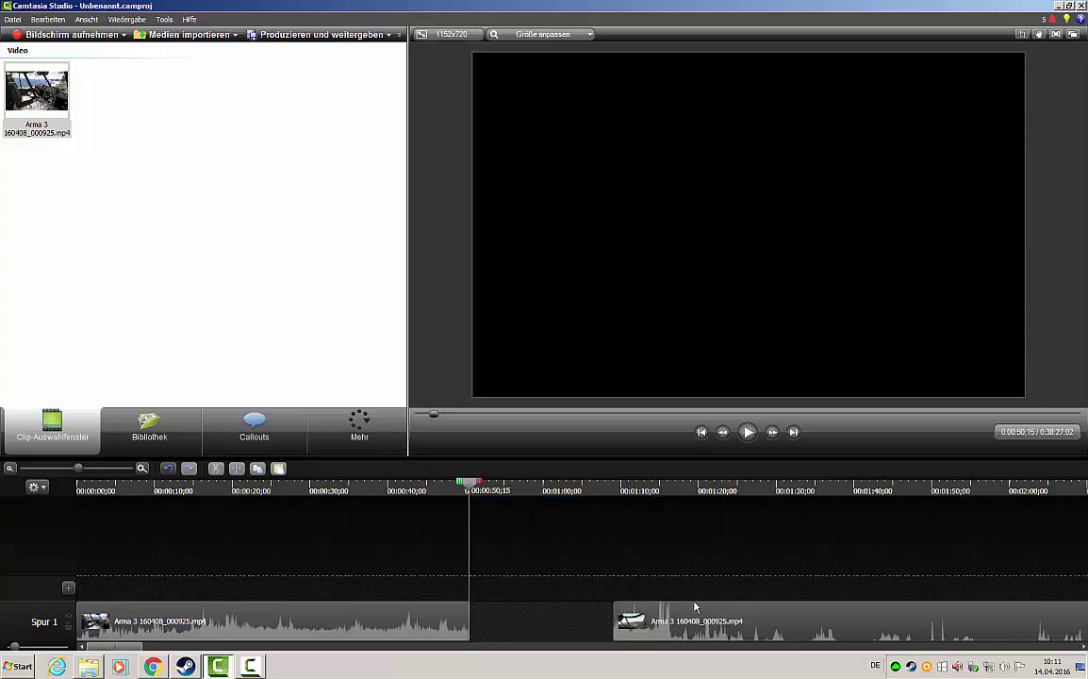
left_click_drag(693, 618, 557, 617)
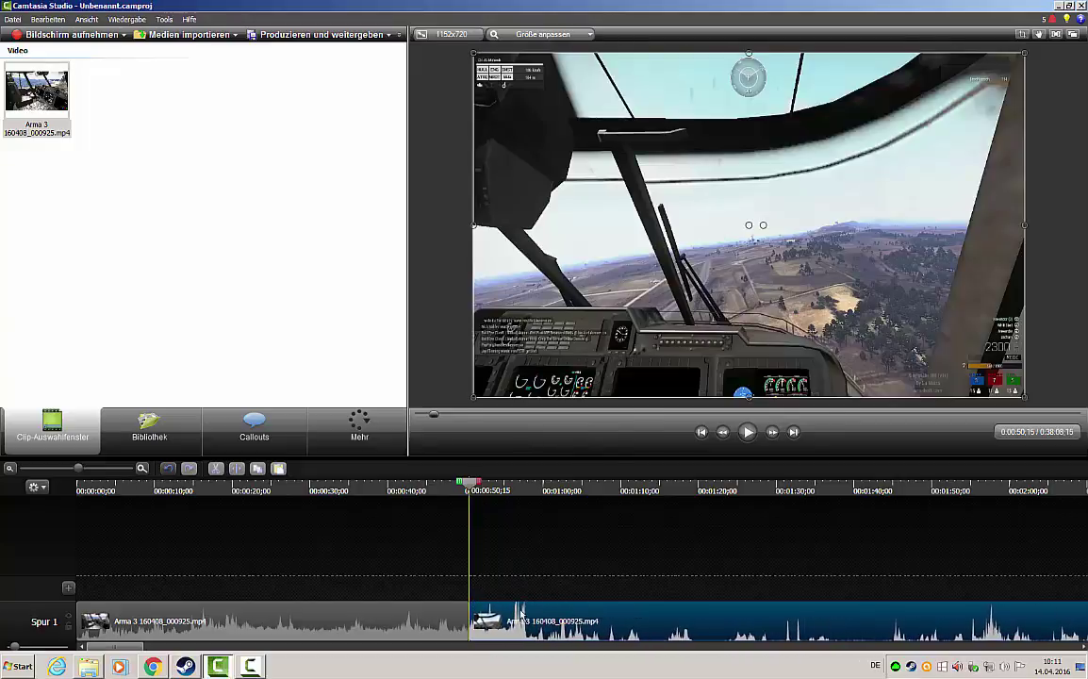
mouse_move(557, 617)
left_mouse_down()
mouse_move(593, 617)
mouse_move(557, 618)
left_mouse_up()
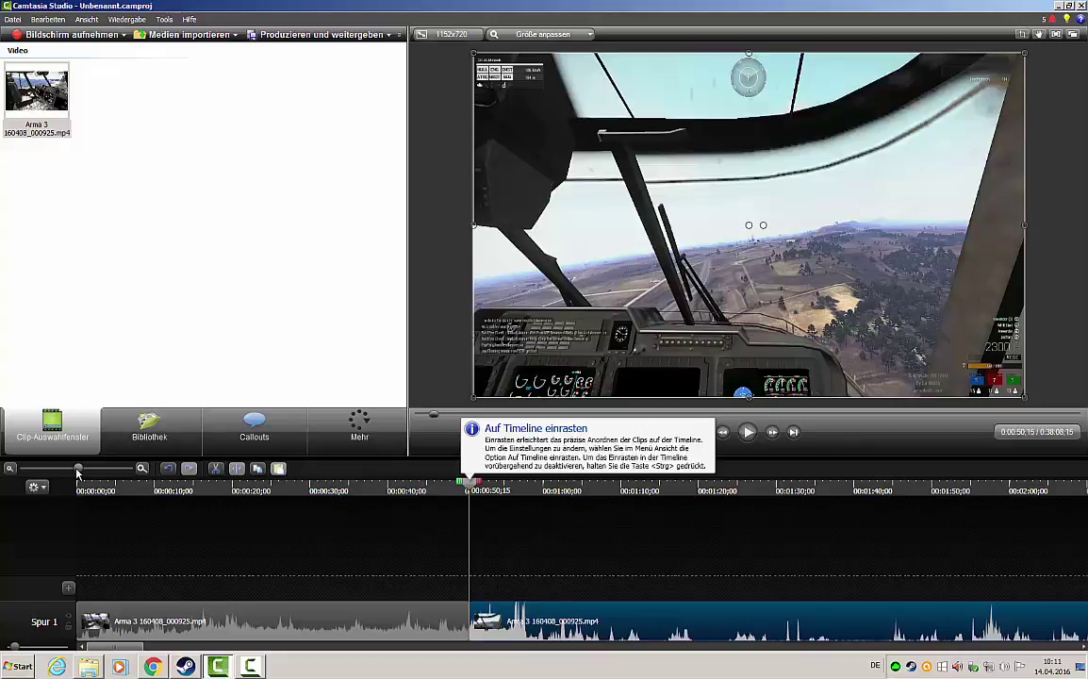
Add a quiz to the timeline at 0:00:50;15, where the two clip segments meet
mouse_move(78, 469)
left_mouse_down()
mouse_move(21, 472)
mouse_move(137, 486)
mouse_move(87, 486)
left_mouse_up()
left_click(42, 486)
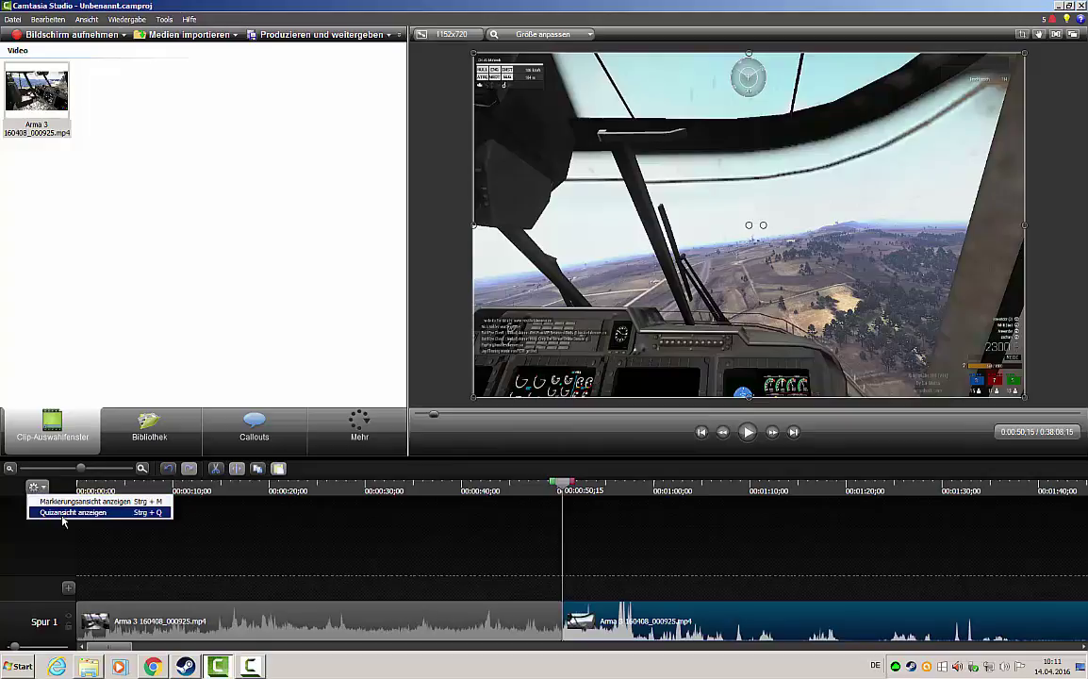
key("Escape")
left_click(363, 424)
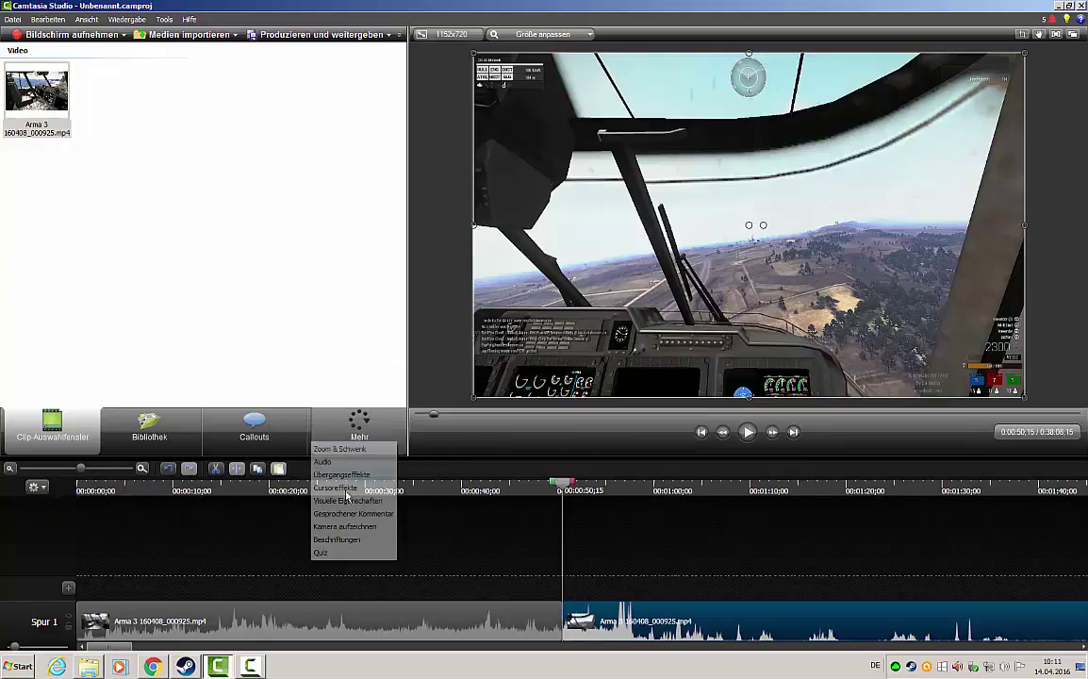
left_click(320, 554)
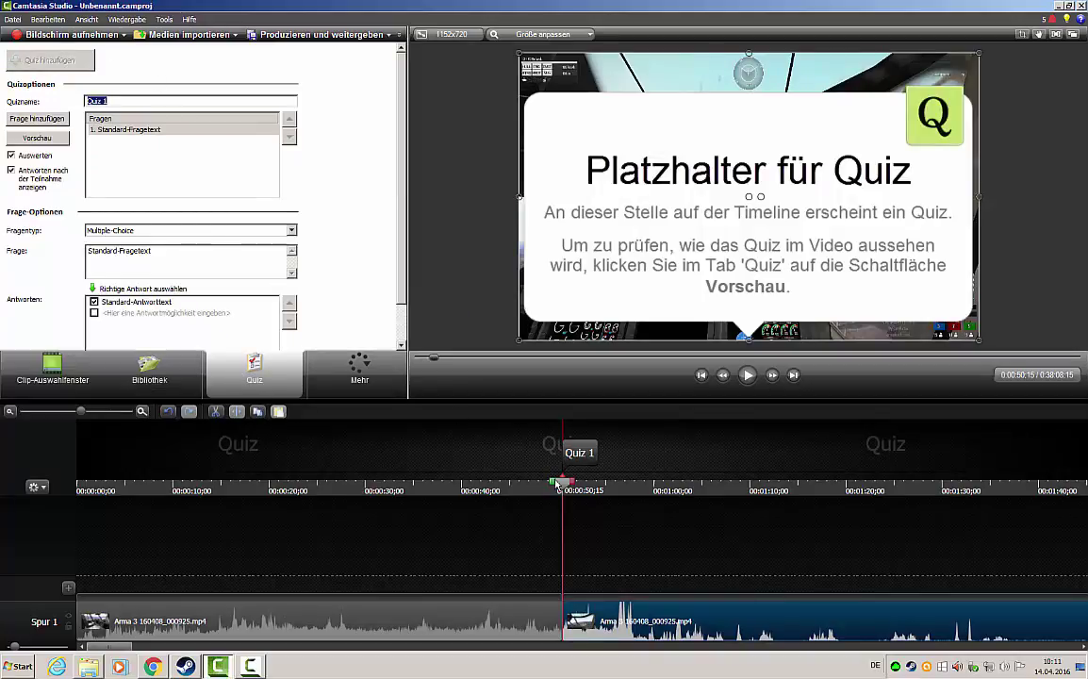
Add a filled circle callout at 0:00:33;14 and place it left of the centre of the video image
left_click_drag(550, 492, 403, 485)
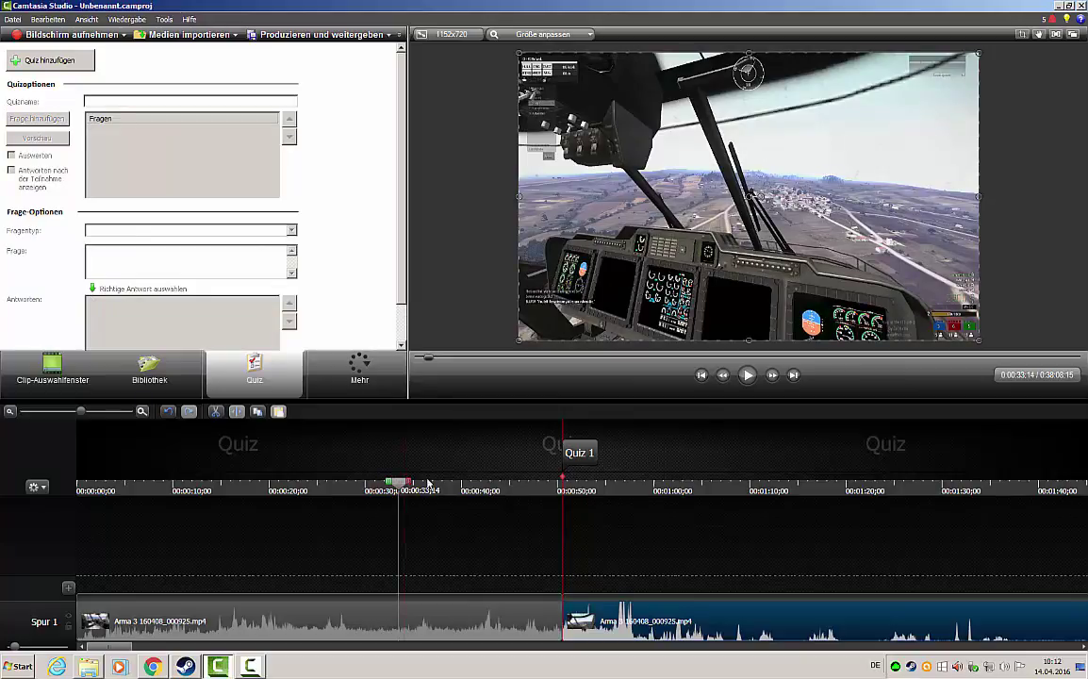
left_click(374, 377)
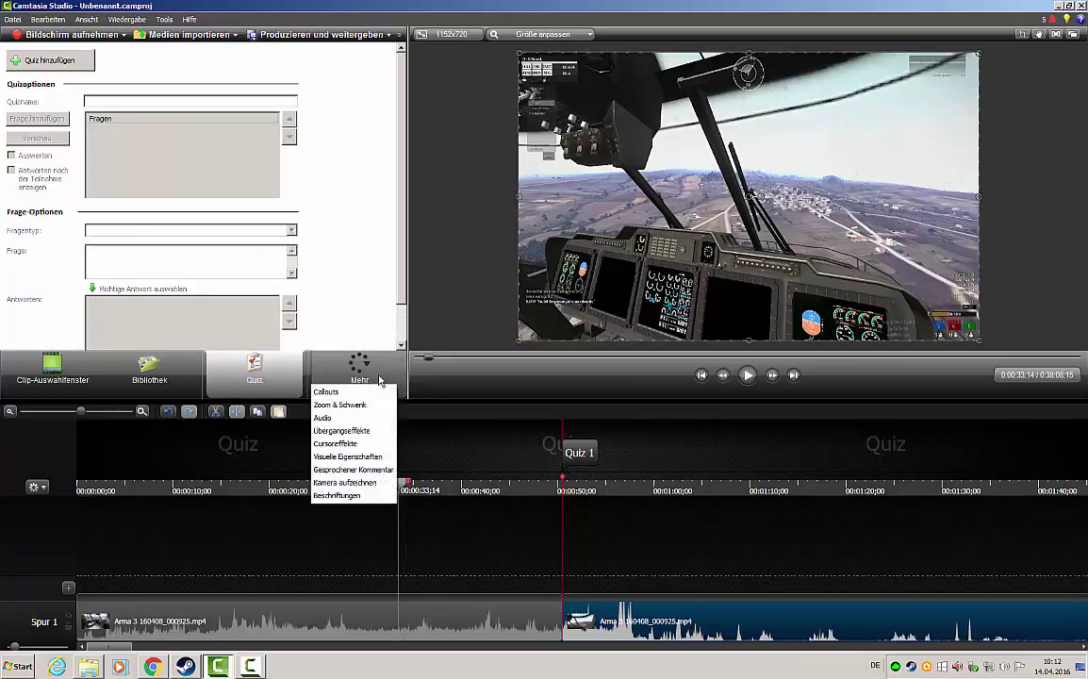
left_click(349, 392)
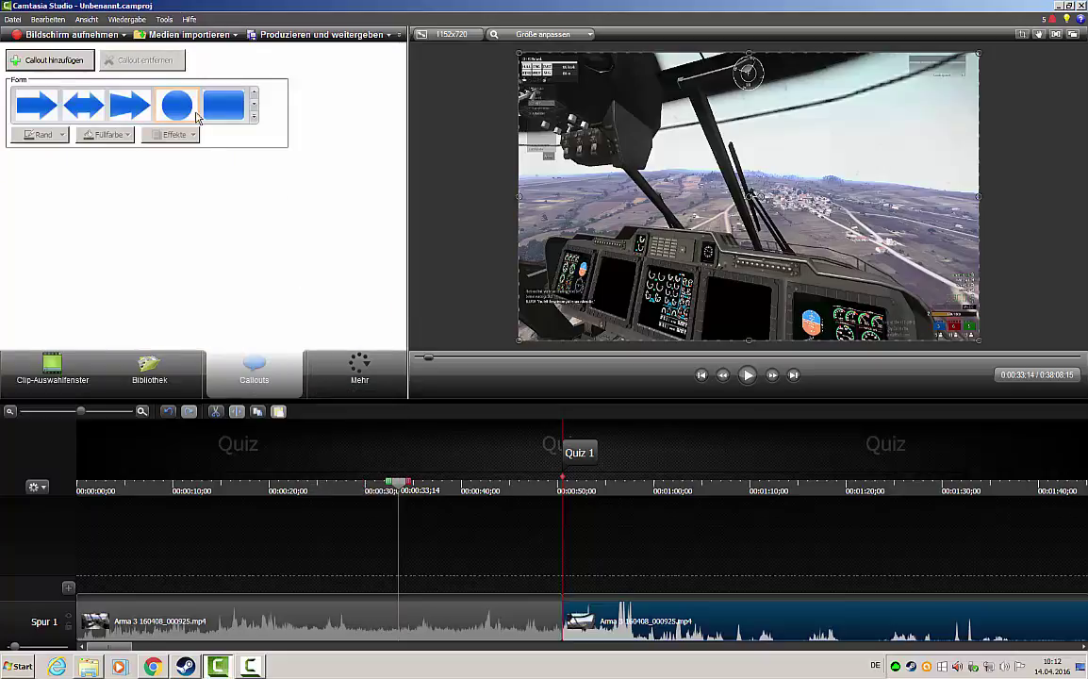
left_click(178, 104)
left_click_drag(737, 215, 626, 206)
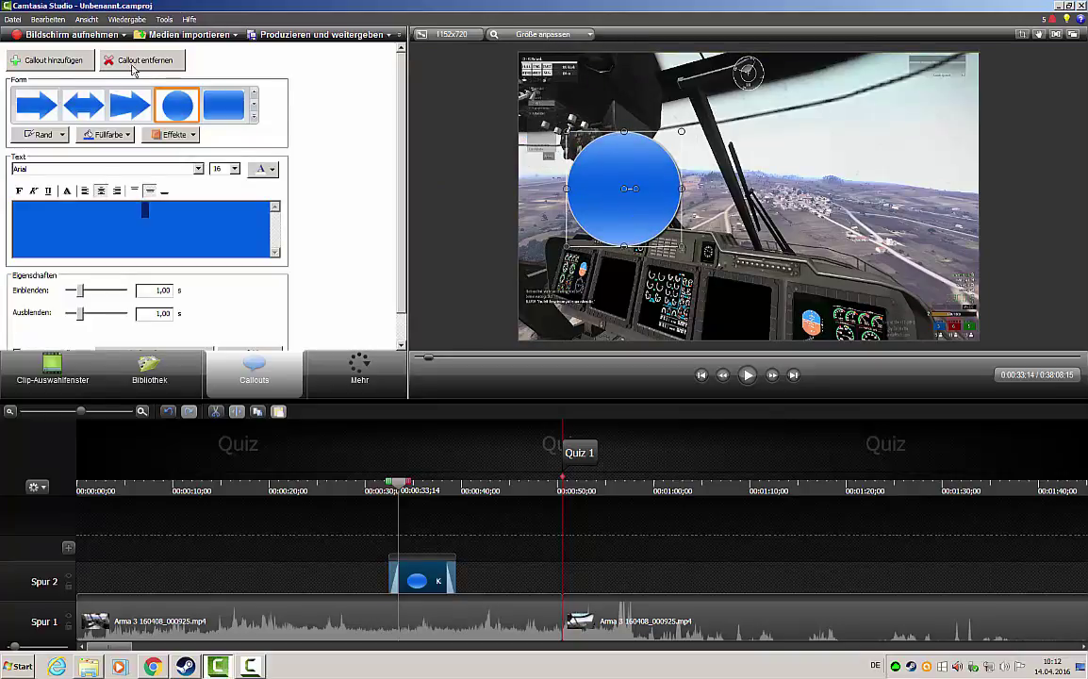
Add a second callout beside the circle, change its shape to a filled rounded rectangle, and look through the available callout shapes
left_click(49, 62)
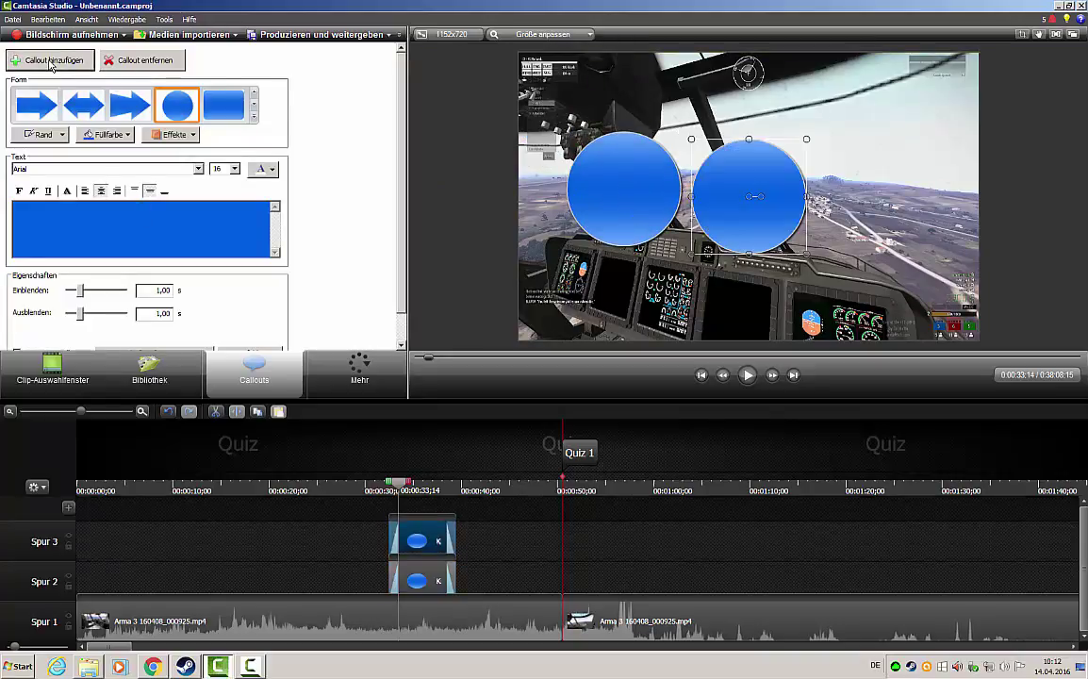
left_click(223, 104)
left_click(254, 116)
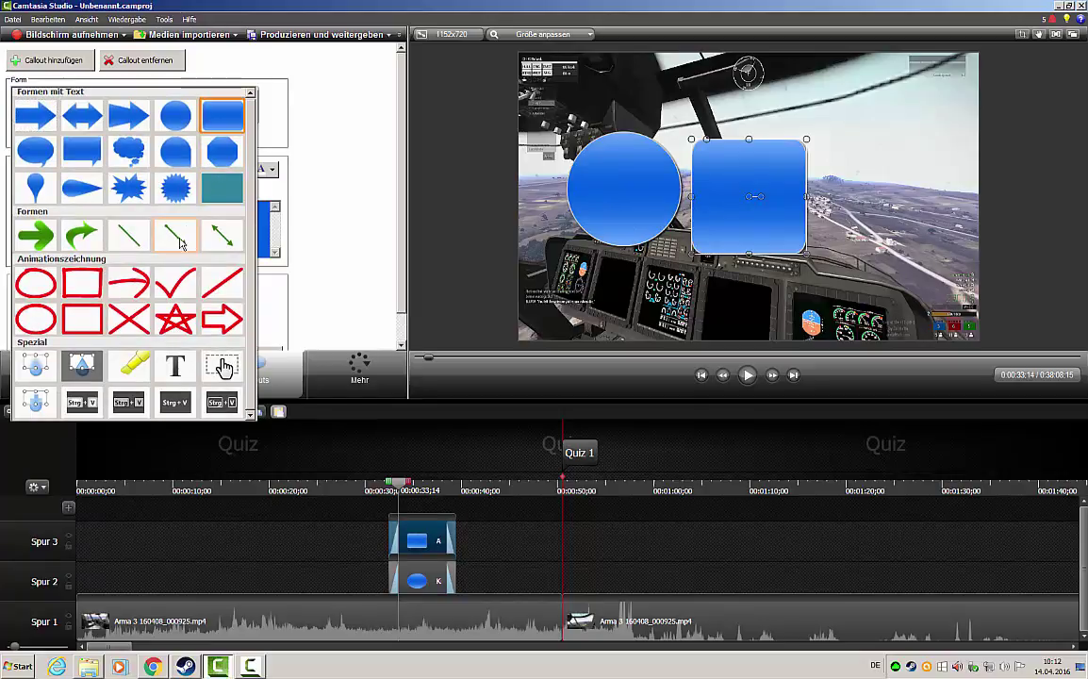
left_click(320, 108)
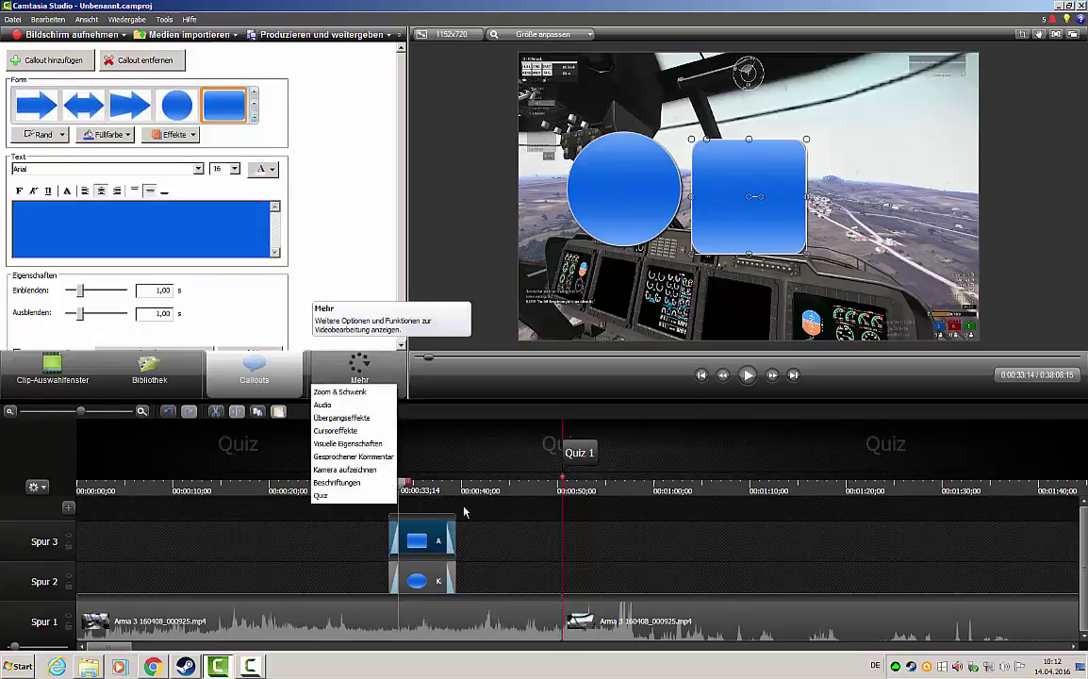
Add a zoom at 0:00:14;26 that frames the trees and dirt road at a scale of 137 %
left_click_drag(403, 484, 221, 484)
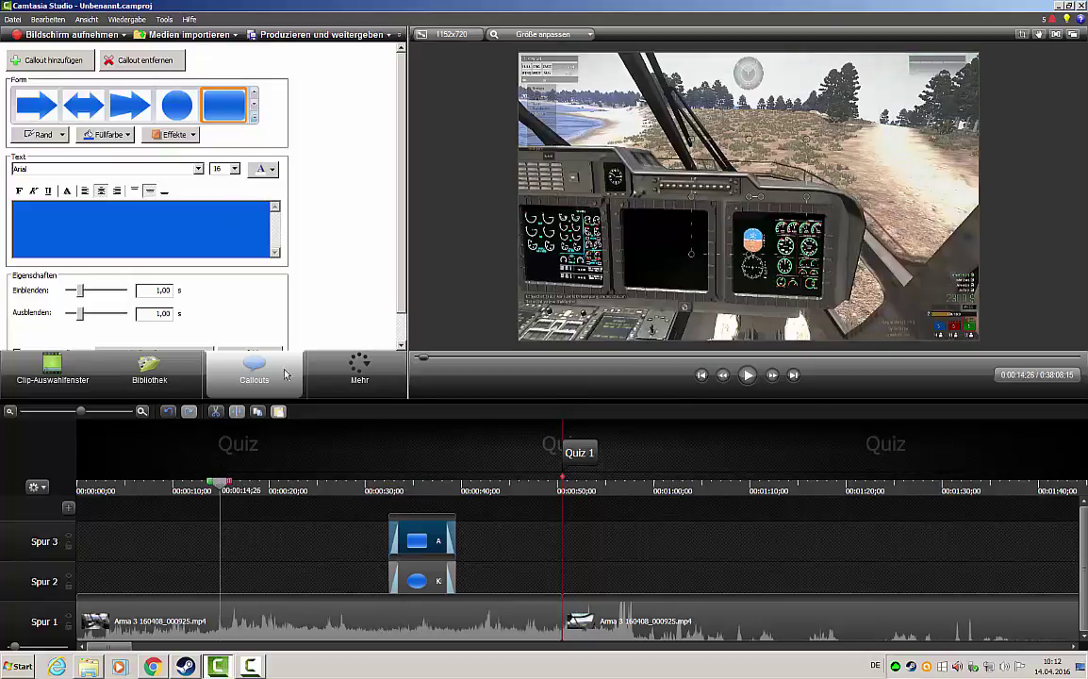
left_click(370, 382)
left_click(363, 392)
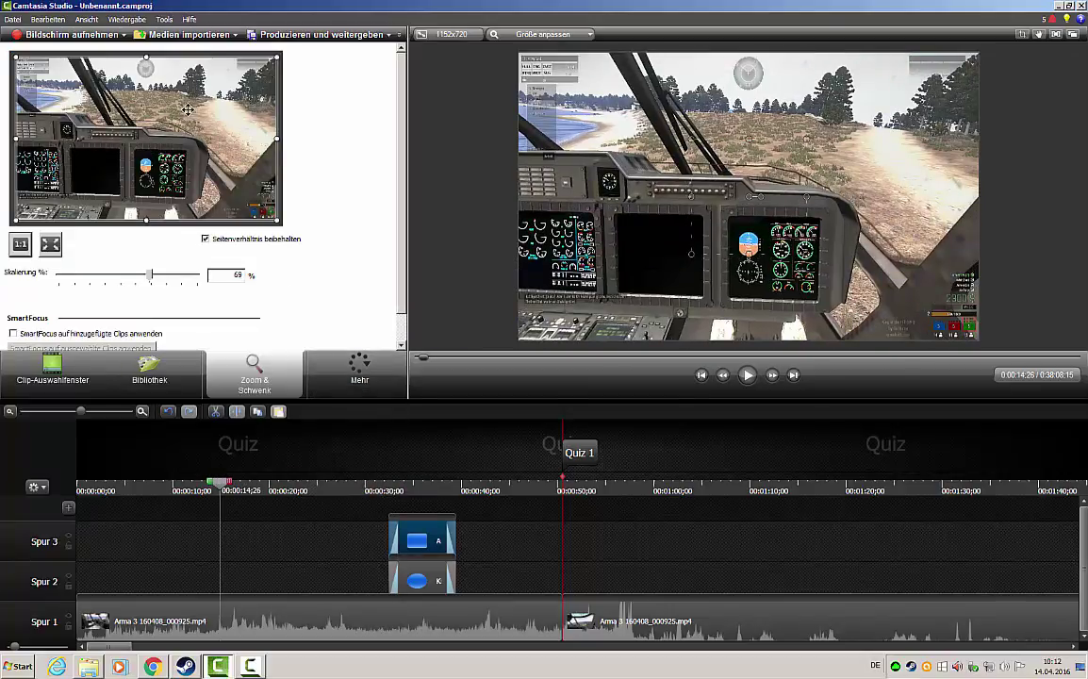
mouse_move(189, 110)
left_mouse_down()
mouse_move(151, 146)
mouse_move(165, 132)
mouse_move(89, 161)
left_mouse_up()
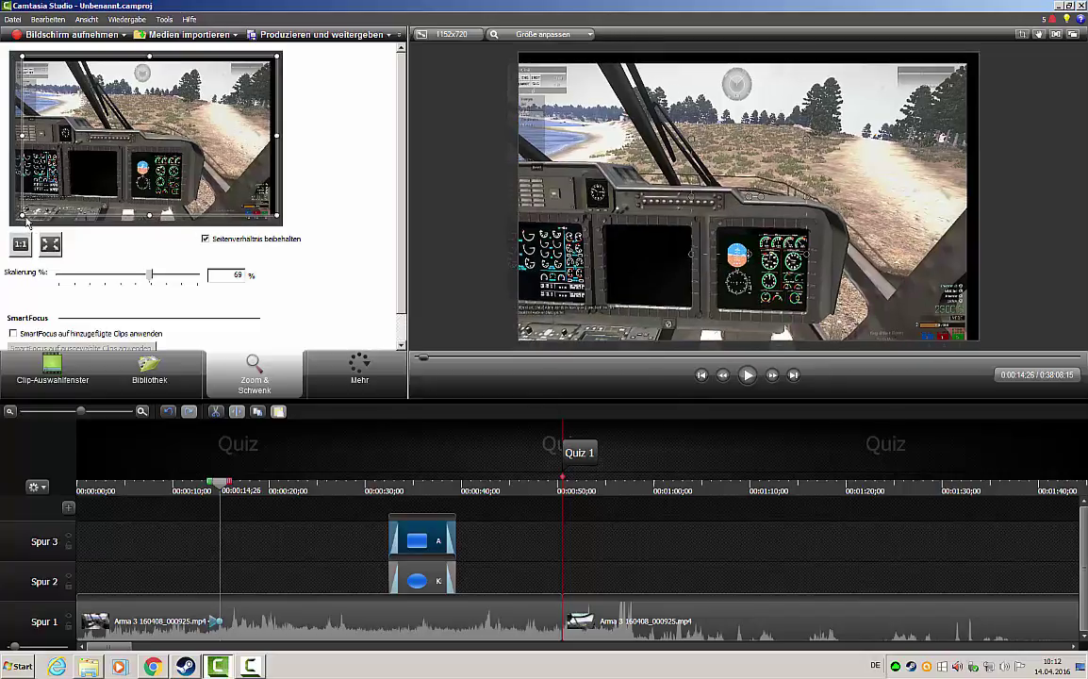
left_click_drag(23, 215, 203, 141)
left_click_drag(221, 97, 207, 120)
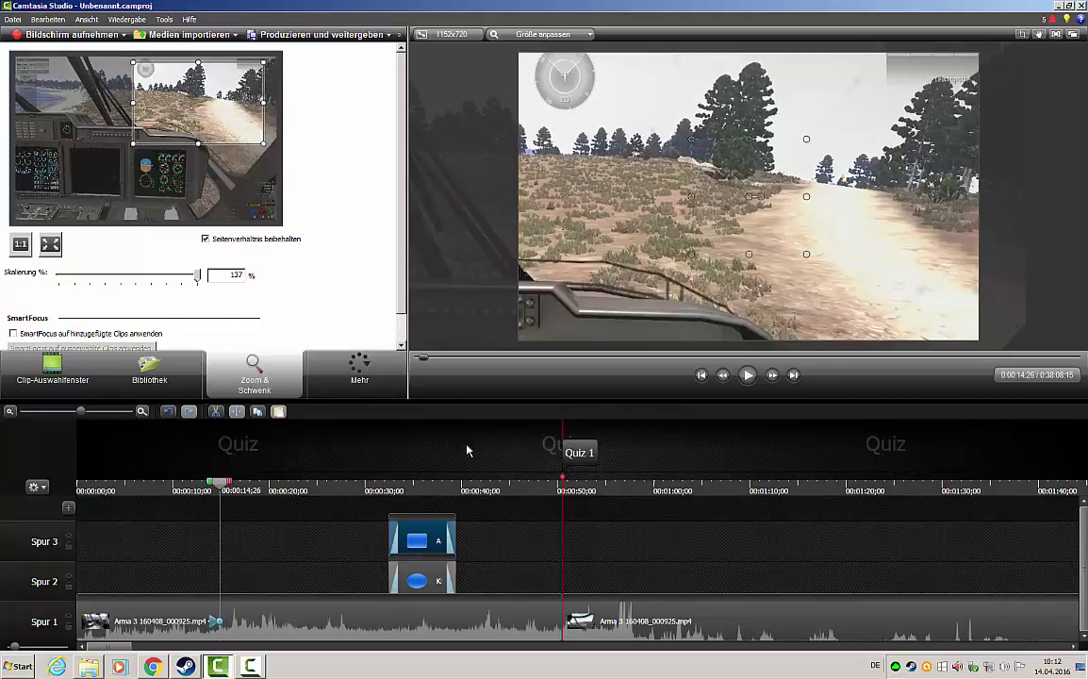
Play the video twice from shortly before the zoom to preview the effect
mouse_move(218, 493)
left_mouse_down()
mouse_move(195, 490)
mouse_move(209, 490)
left_mouse_up()
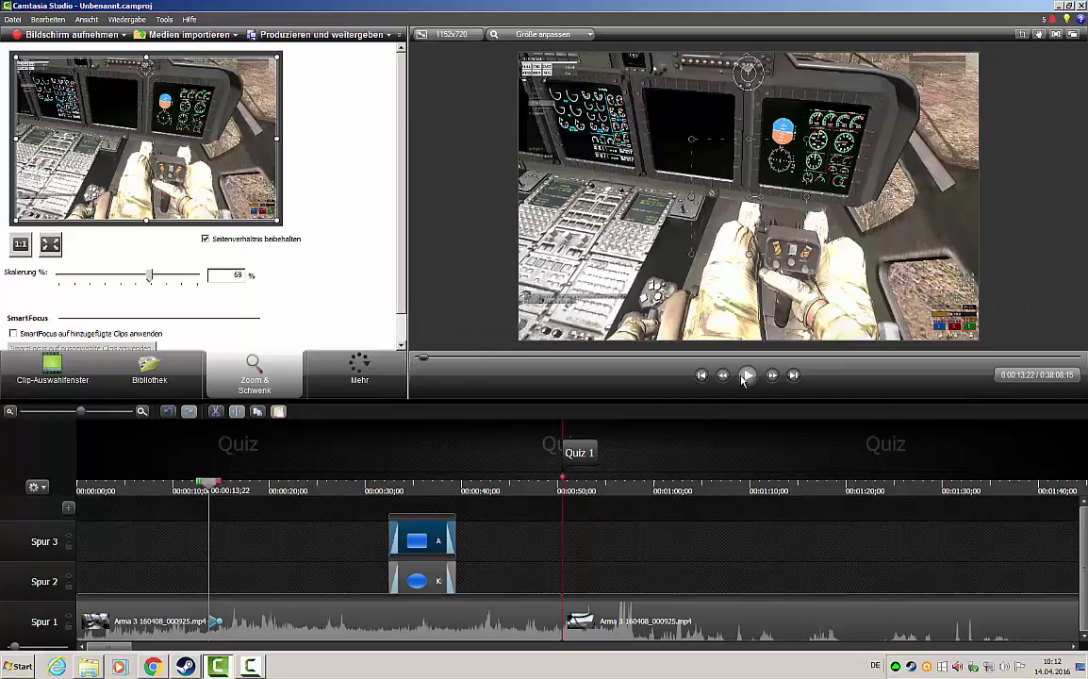
left_click(745, 377)
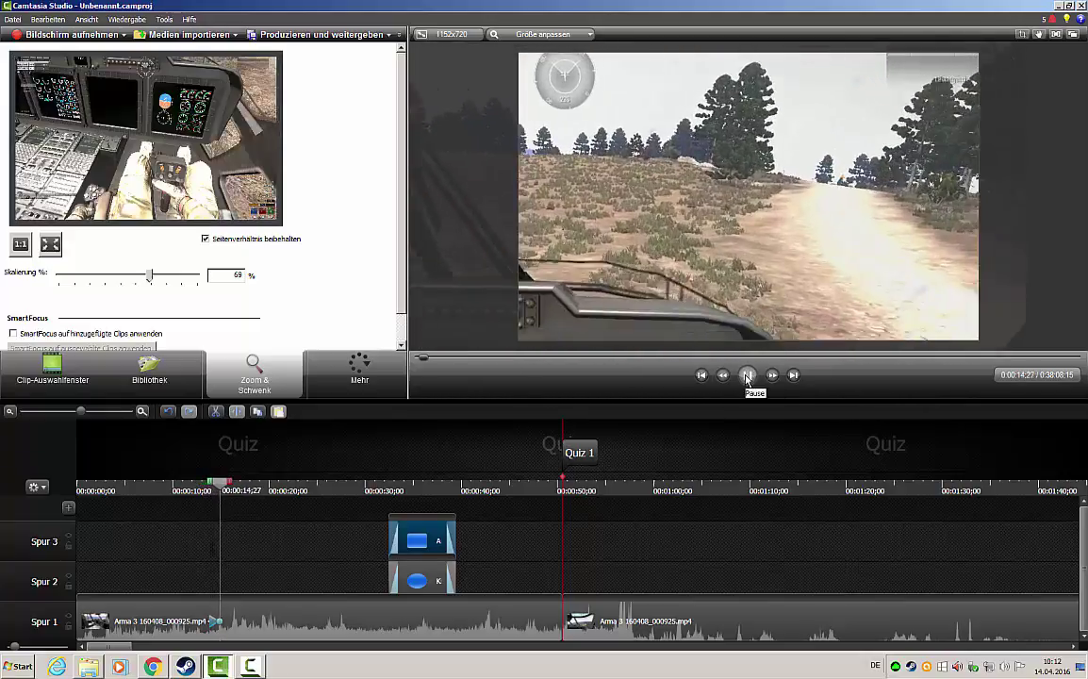
left_click(747, 374)
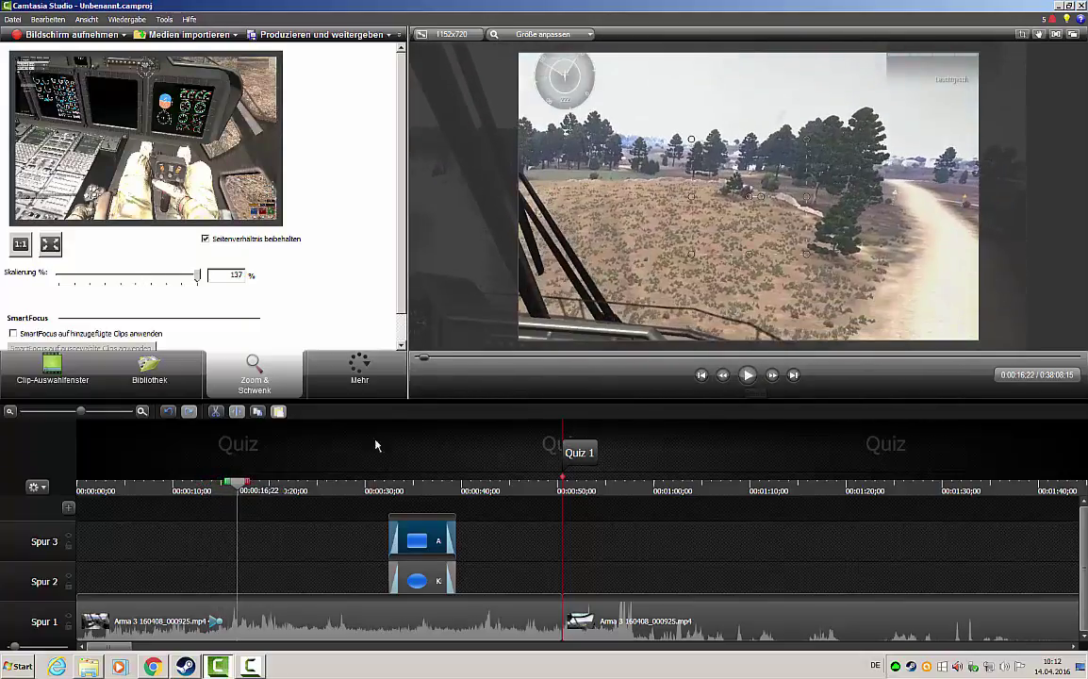
left_click(204, 486)
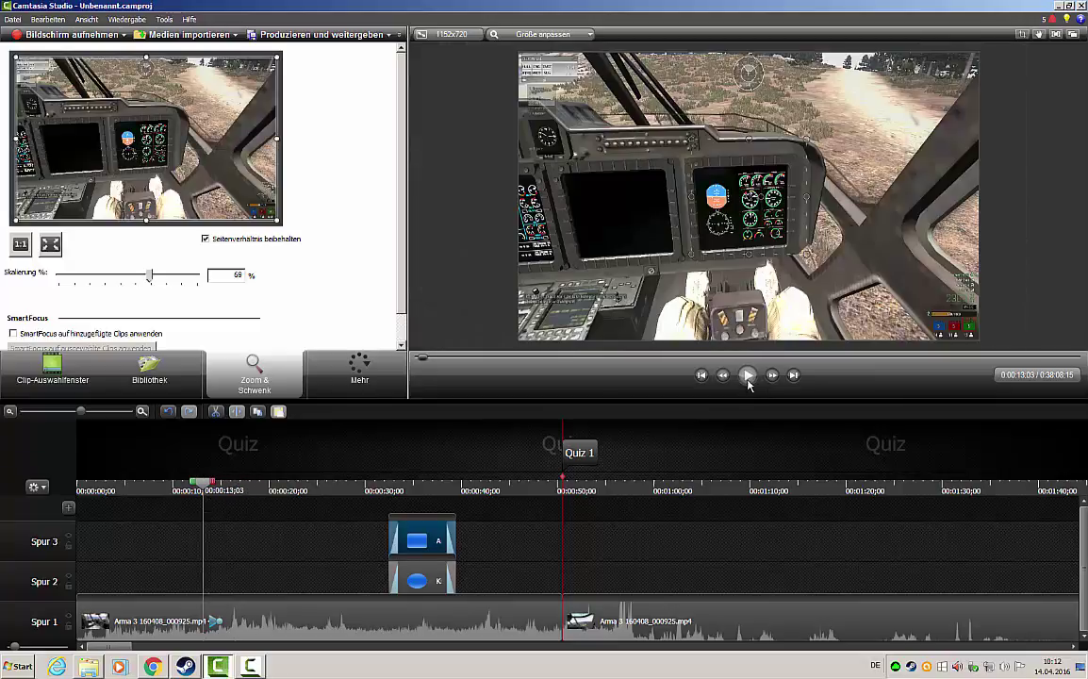
left_click(747, 377)
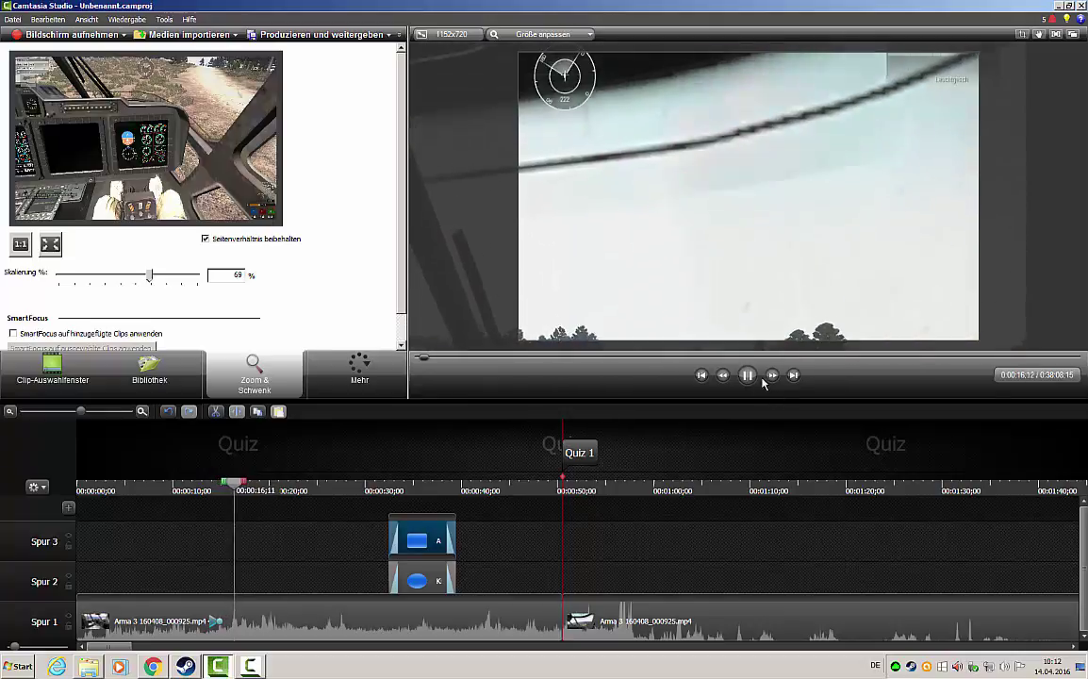
Stop playback at 0:00:16;27 and add a second, tighter zoom on the field and trees at a scale of 184 %
left_click(748, 375)
mouse_move(182, 137)
left_mouse_down()
mouse_move(112, 117)
mouse_move(125, 124)
mouse_move(113, 121)
mouse_move(90, 179)
mouse_move(183, 106)
mouse_move(126, 133)
mouse_move(139, 130)
left_mouse_up()
left_click_drag(224, 109, 232, 105)
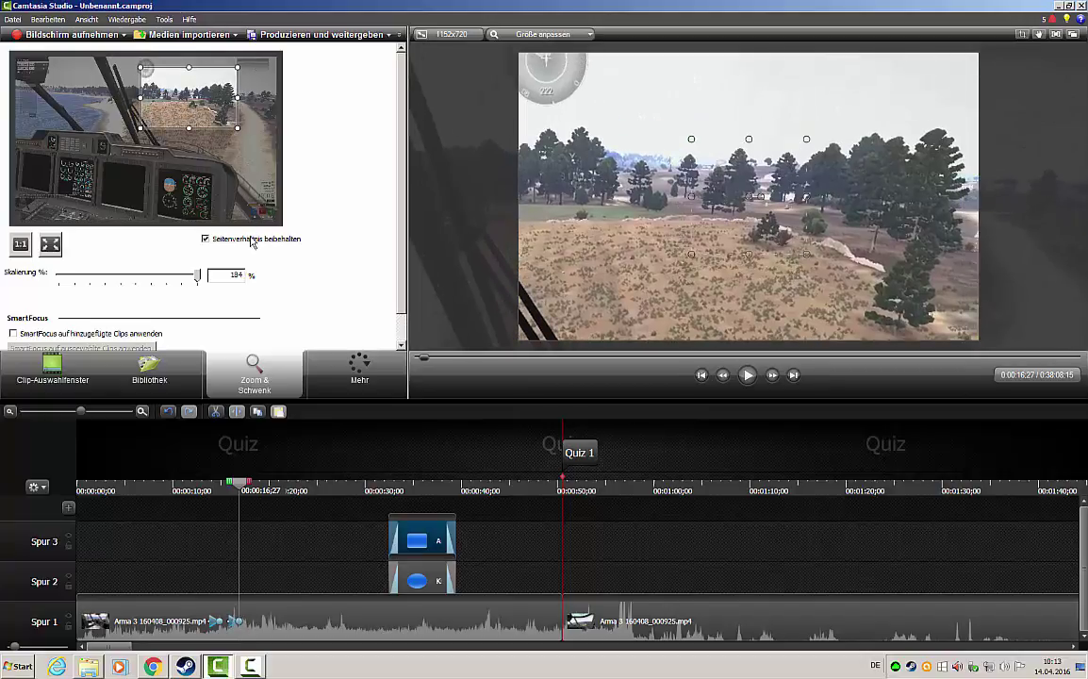
Show the audio properties of the first clip segment on Spur 1 and slightly lower its volume
left_click(358, 368)
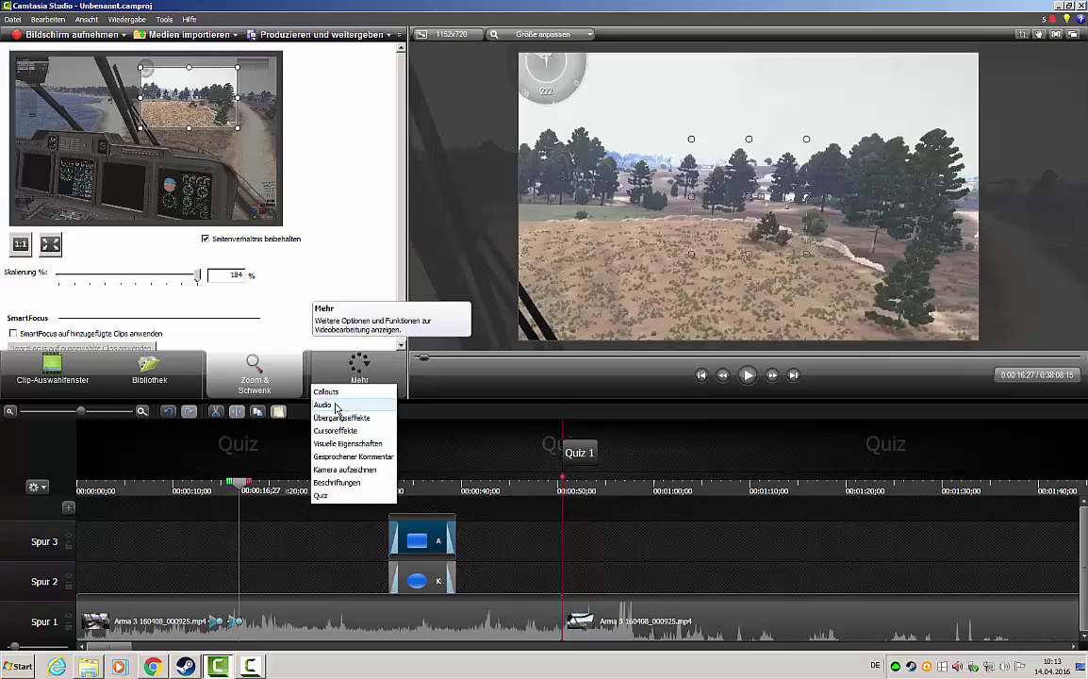
left_click(337, 405)
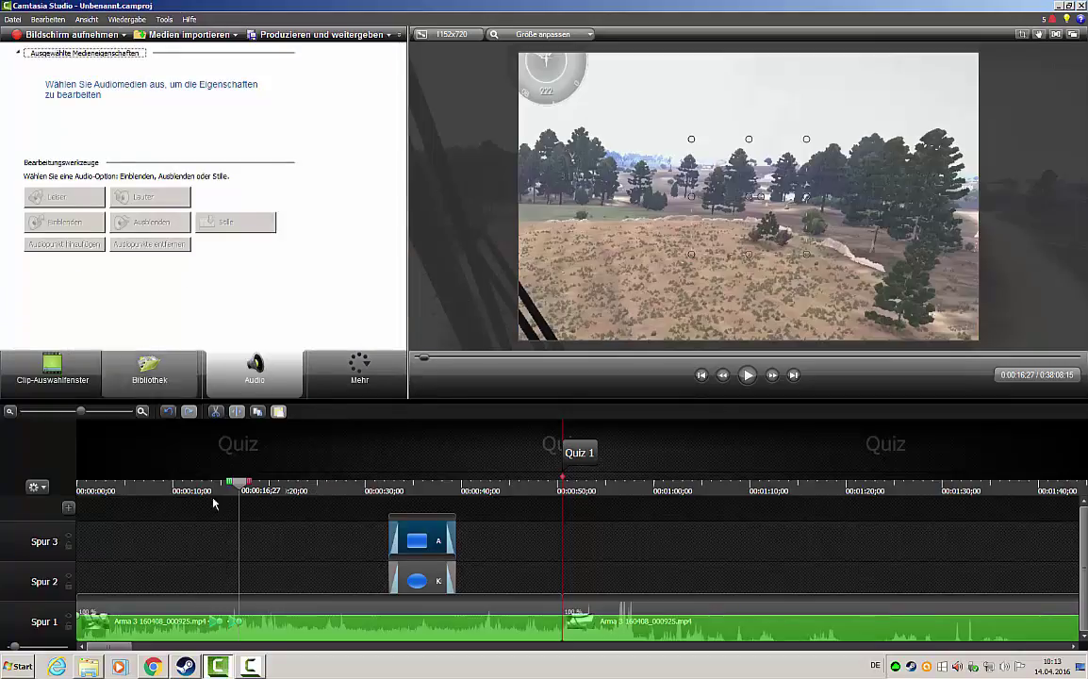
left_click(245, 622)
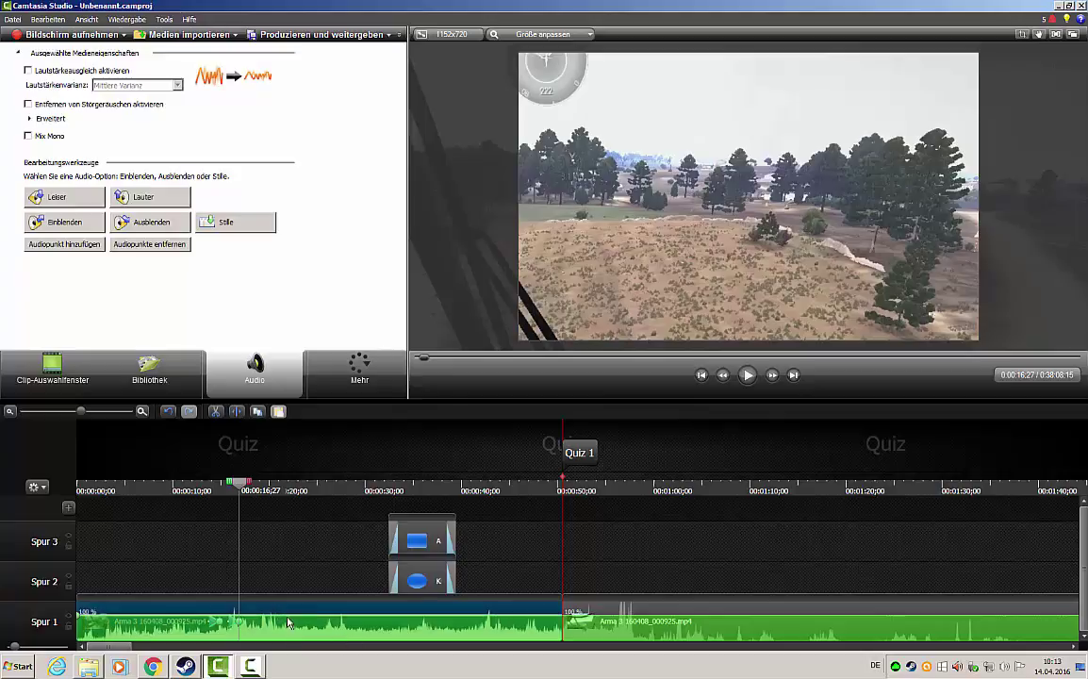
mouse_move(149, 610)
left_mouse_down()
mouse_move(149, 626)
mouse_move(148, 610)
left_mouse_up()
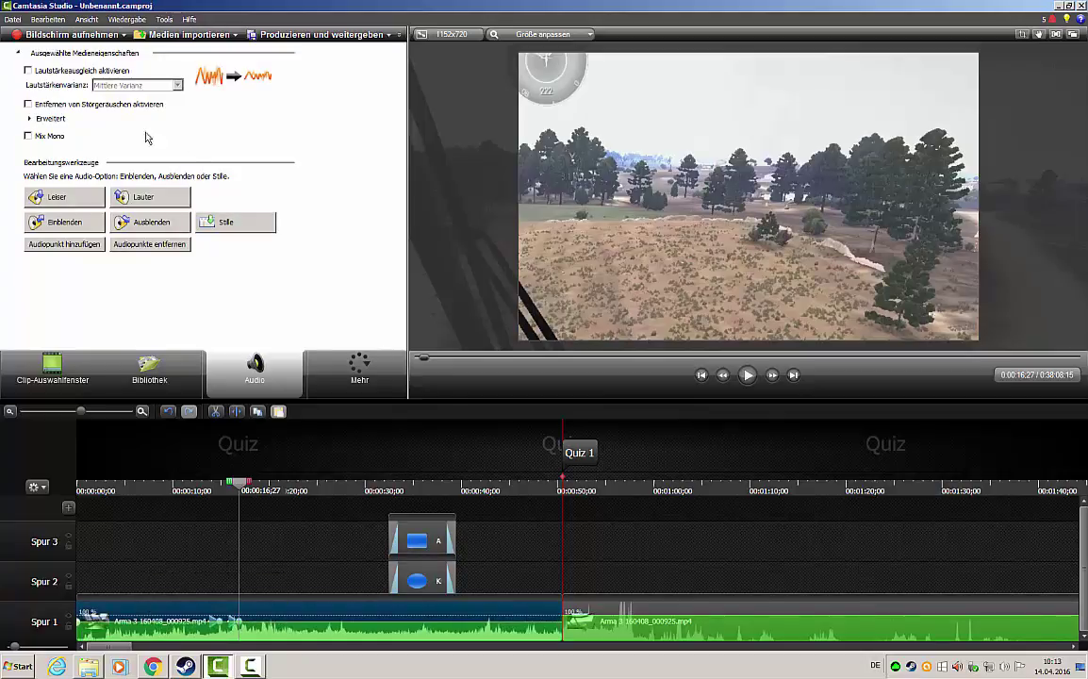
Enable volume levelling for the first clip segment with the variance Benutzerdefiniert, and show the advanced noise removal options
left_click(28, 72)
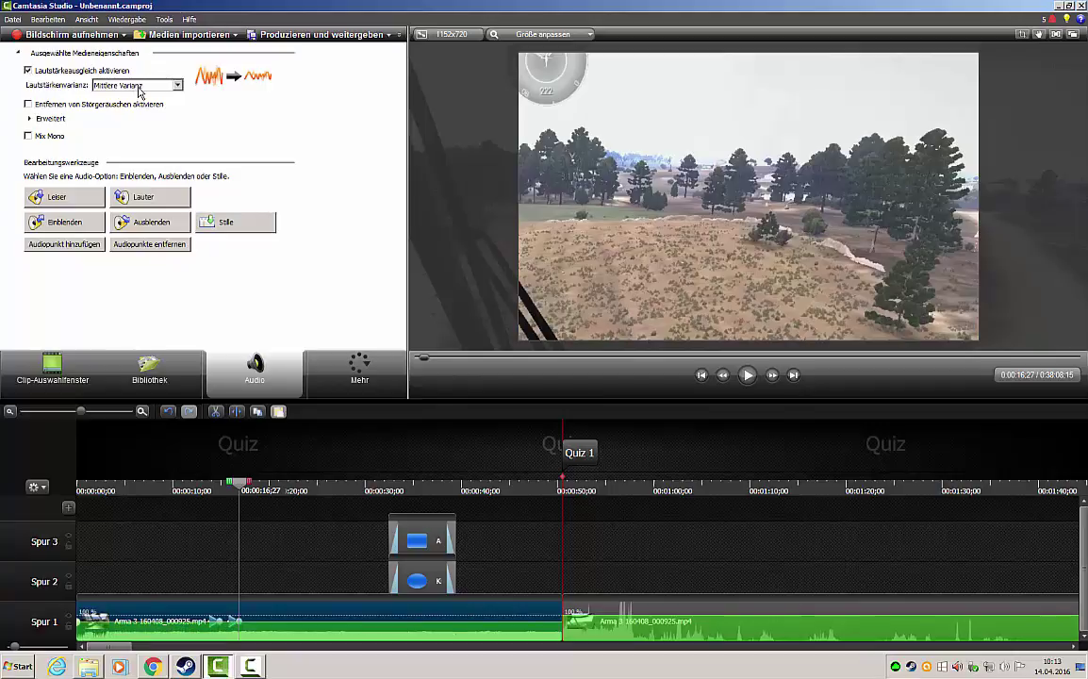
left_click(177, 86)
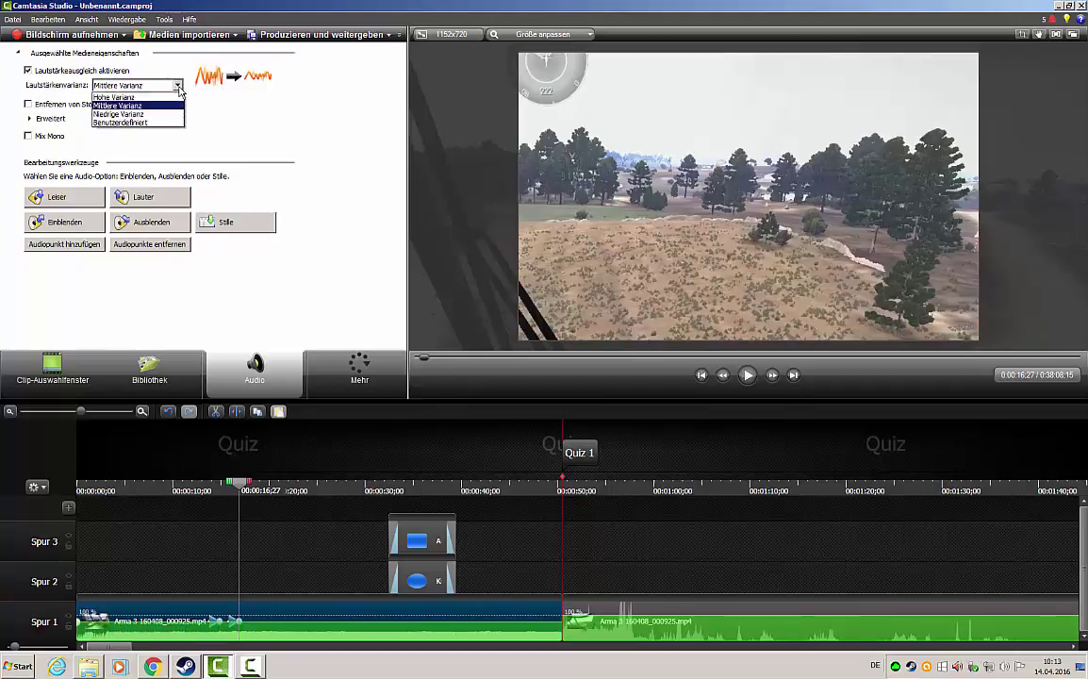
left_click(145, 124)
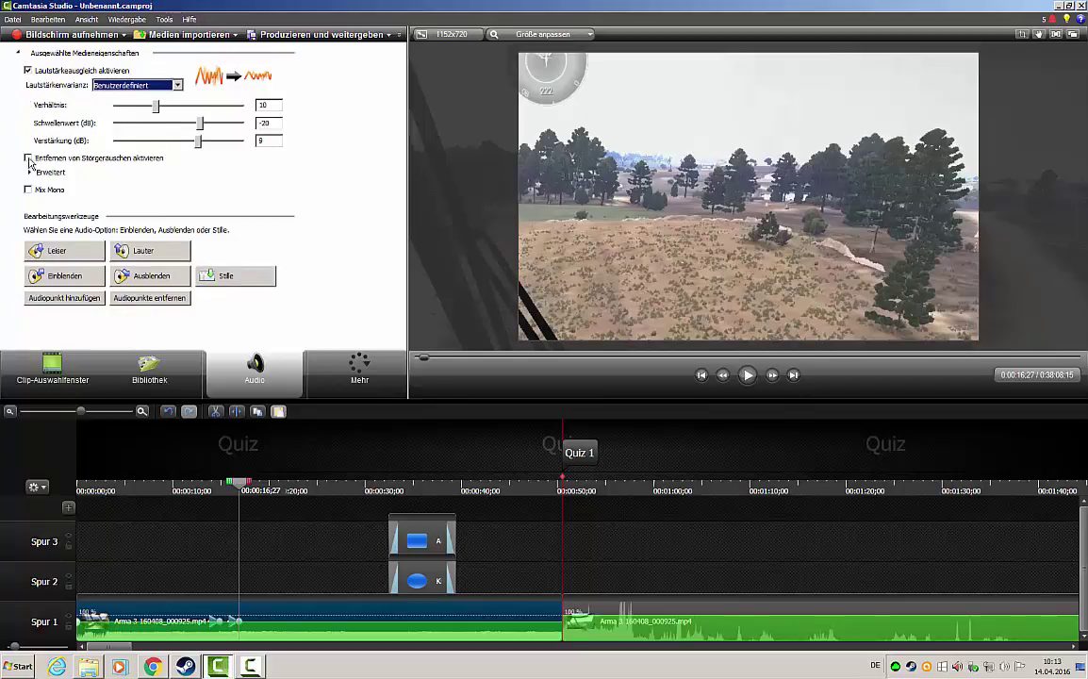
left_click(53, 173)
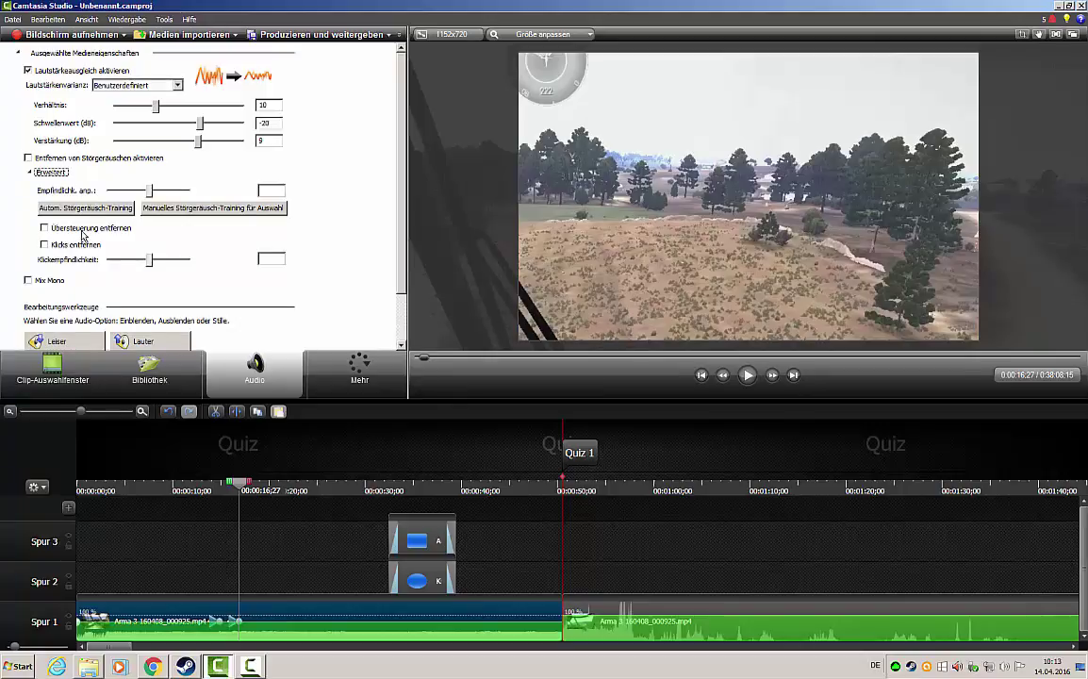
scroll(53, 288, "down", 3)
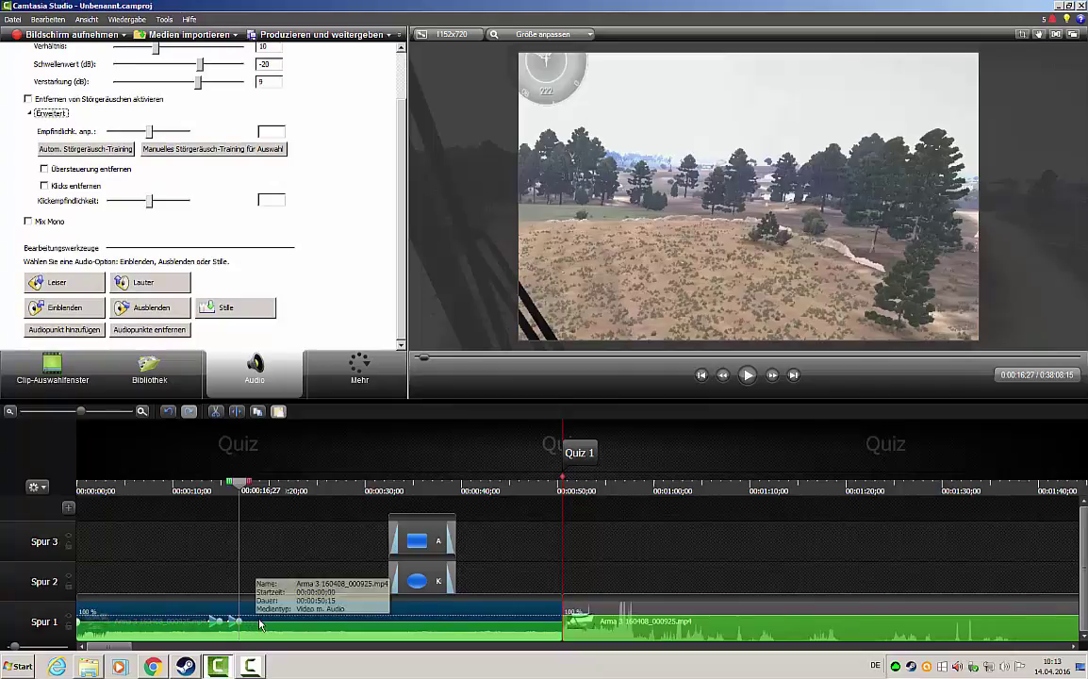
Add an audio point to the first clip segment at about 0:00:25 and slightly lower the volume
left_click_drag(258, 622, 314, 620)
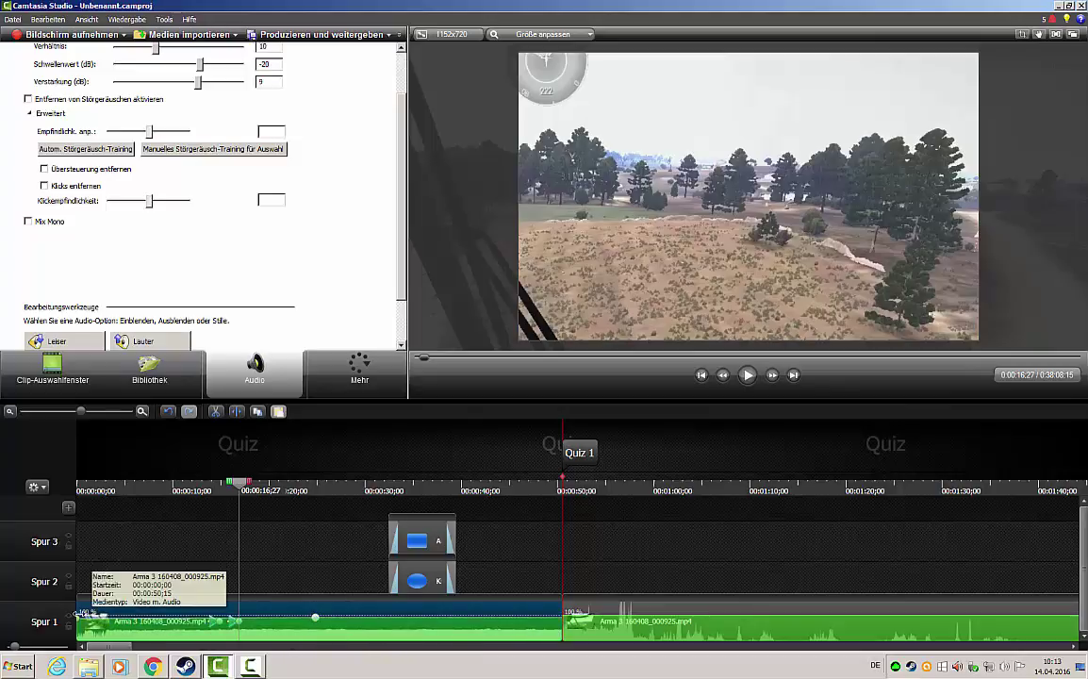
left_click_drag(136, 626, 137, 625)
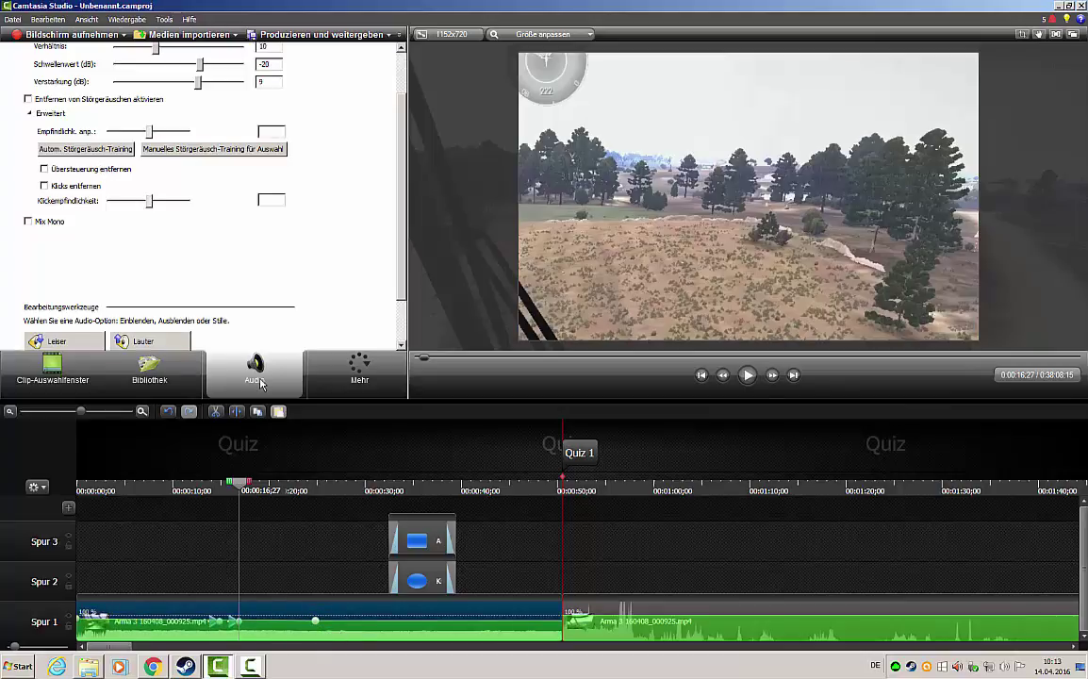
left_click(359, 369)
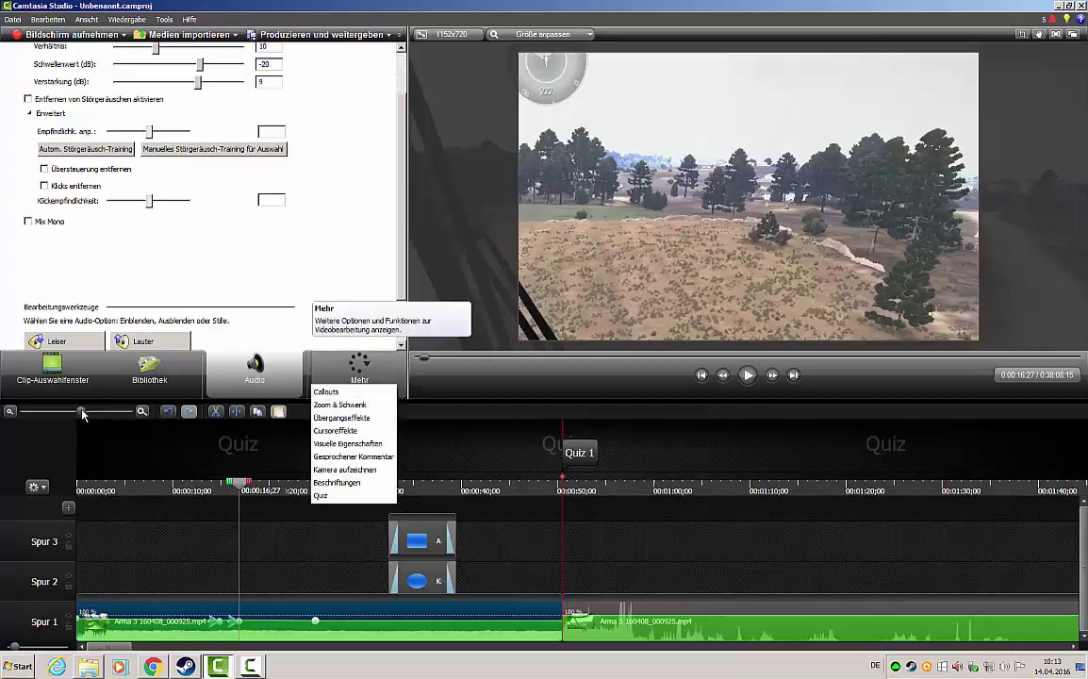
left_click(359, 370)
left_click_drag(82, 416, 153, 436)
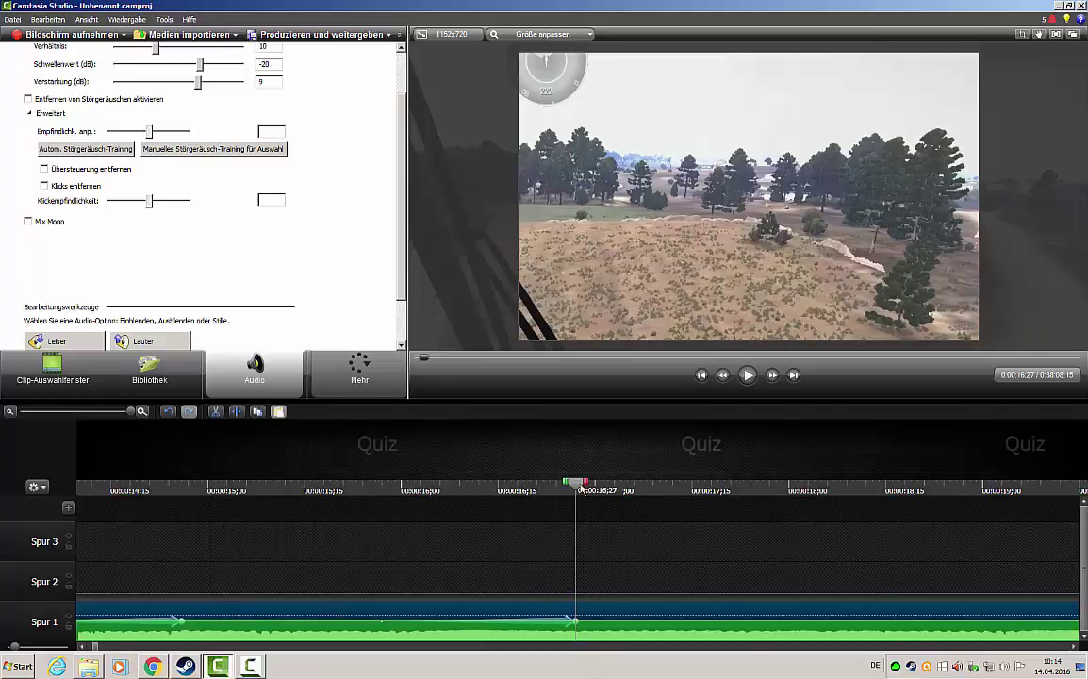
left_click_drag(566, 484, 537, 482)
left_click(492, 492)
left_click(338, 387)
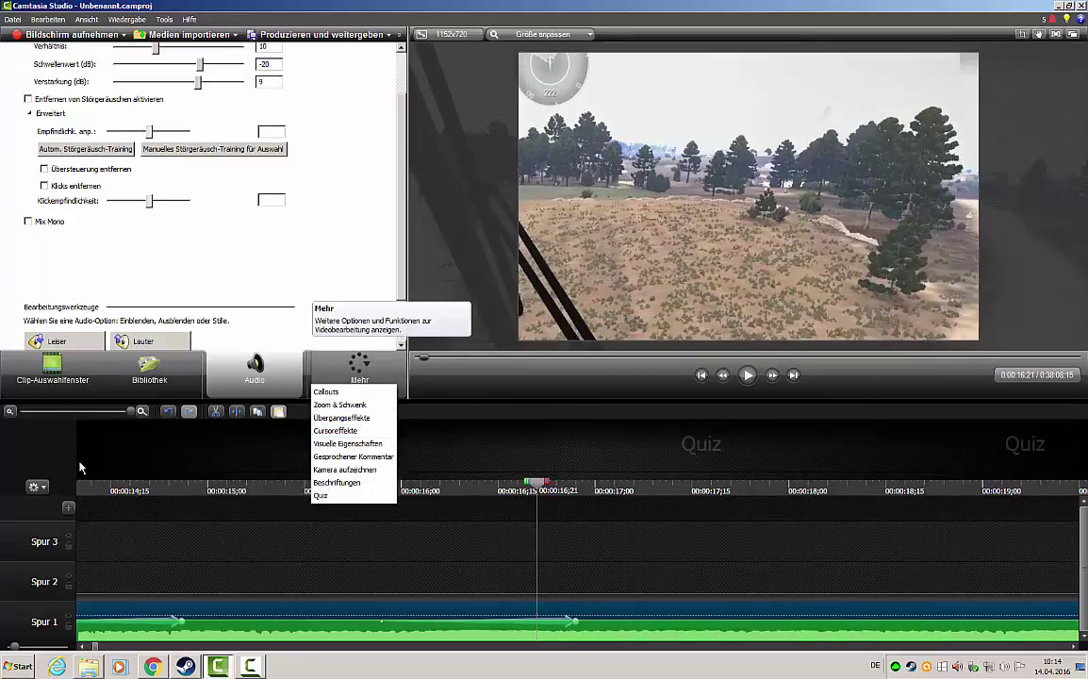
left_click(101, 417)
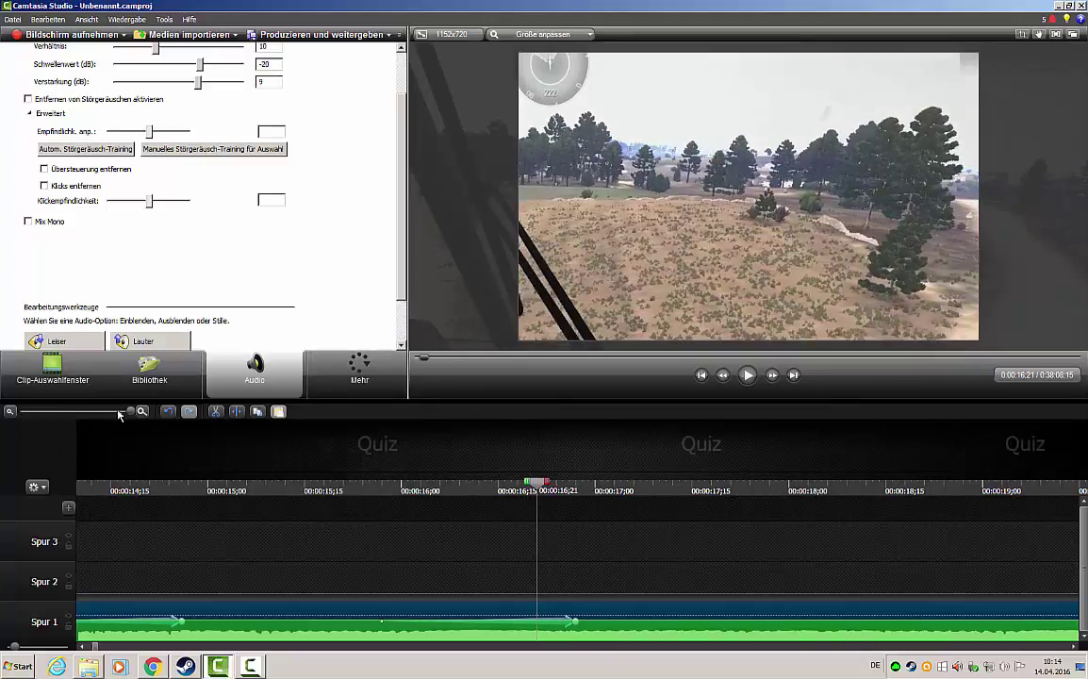
Browse the transition effects and apply the Vorhang transition where the first and second clip segments meet
left_click_drag(85, 411, 63, 411)
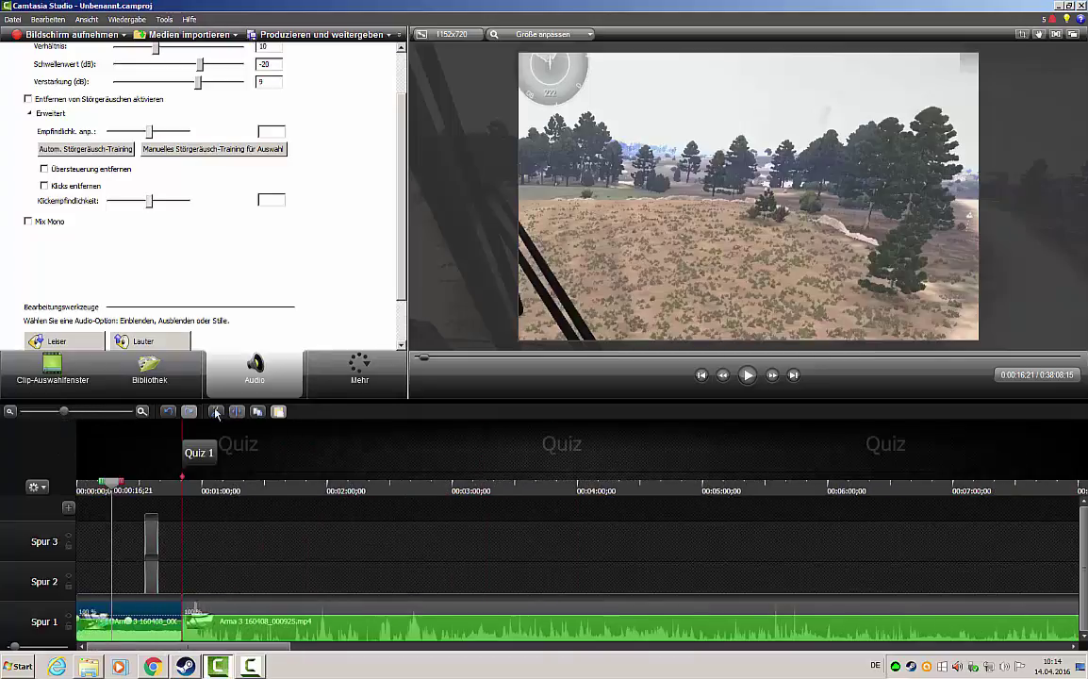
left_click(356, 373)
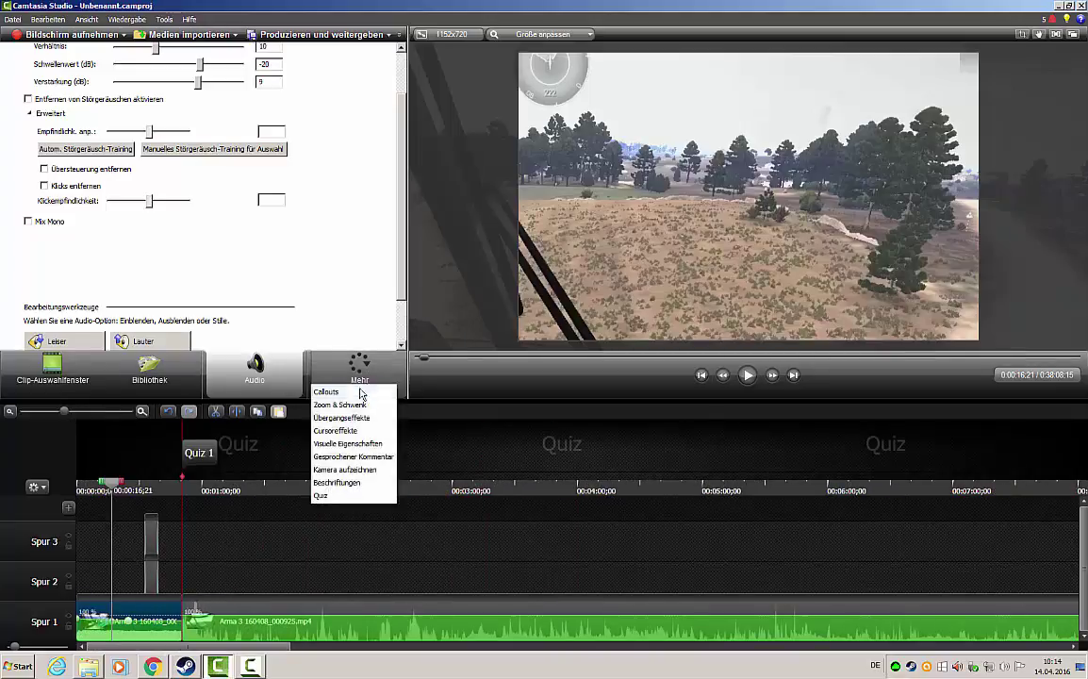
left_click(341, 417)
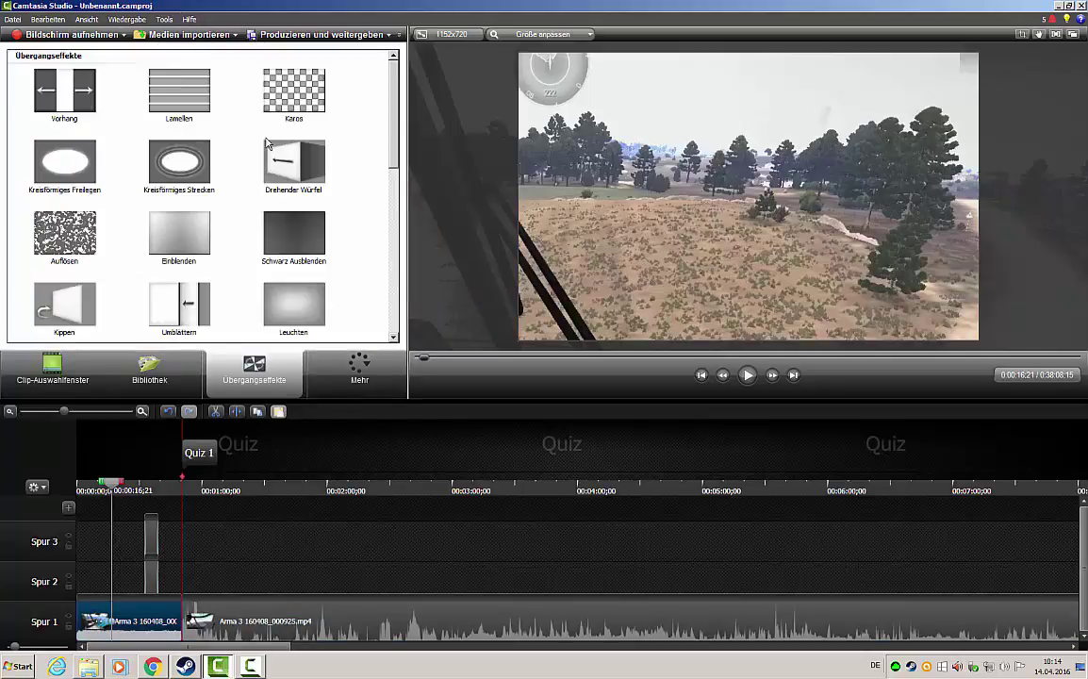
scroll(267, 143, "down", 5)
scroll(237, 262, "up", 5)
left_click_drag(66, 125, 228, 443)
left_click_drag(185, 620, 186, 619)
left_click(182, 510)
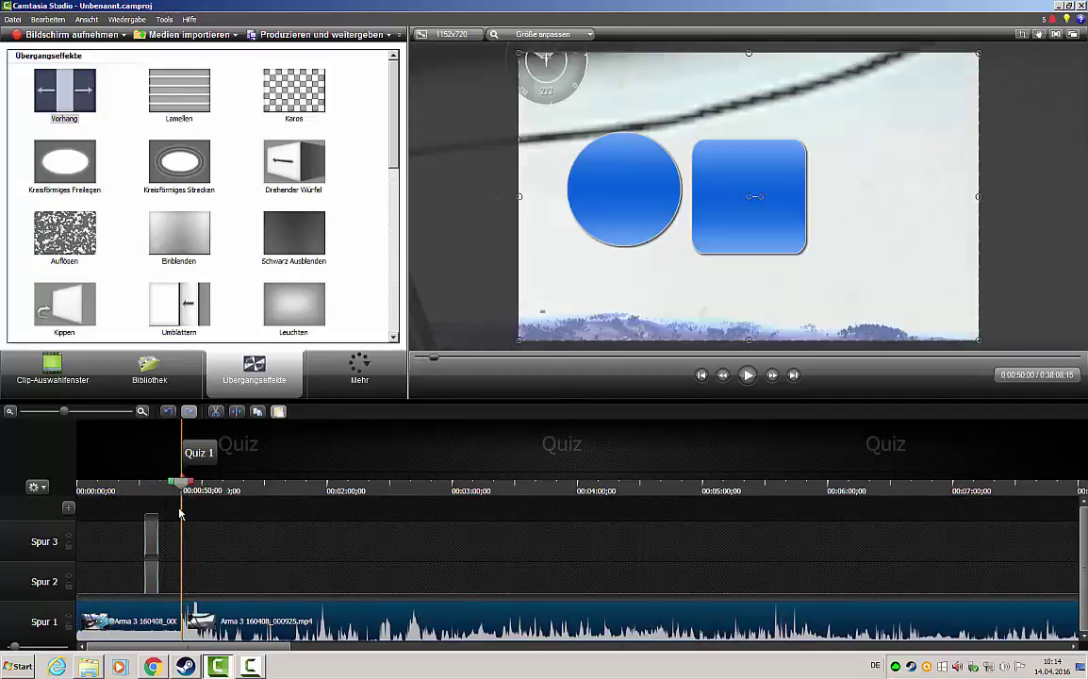
Play the video from 0:00:46;25 to preview the passage leading up to the clip join
left_click(175, 491)
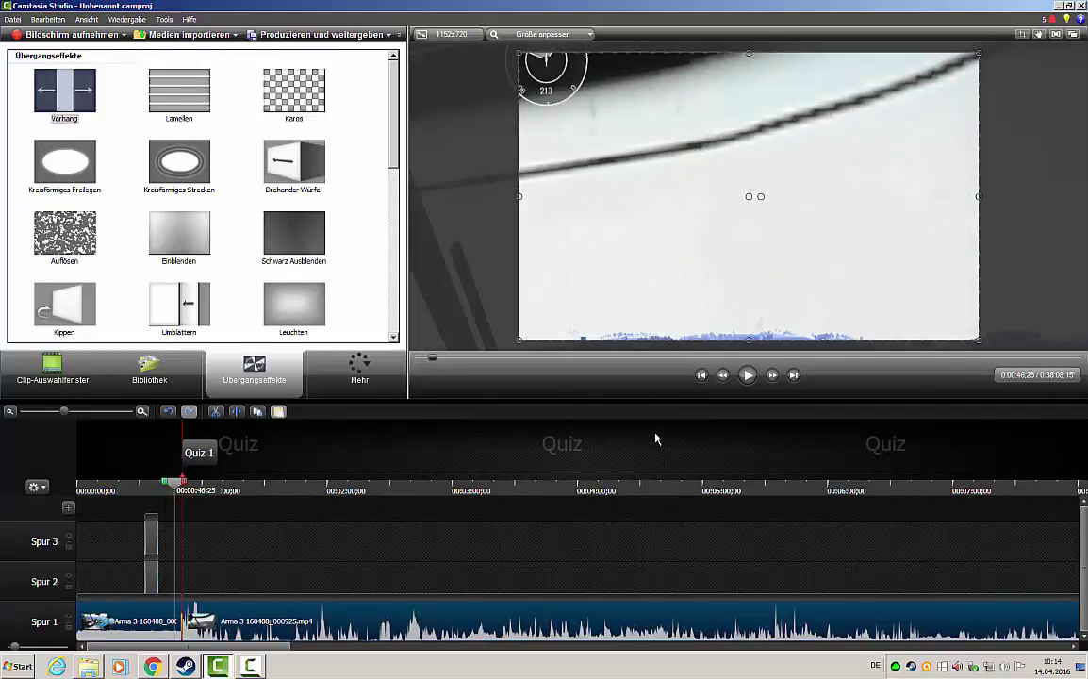
left_click(748, 376)
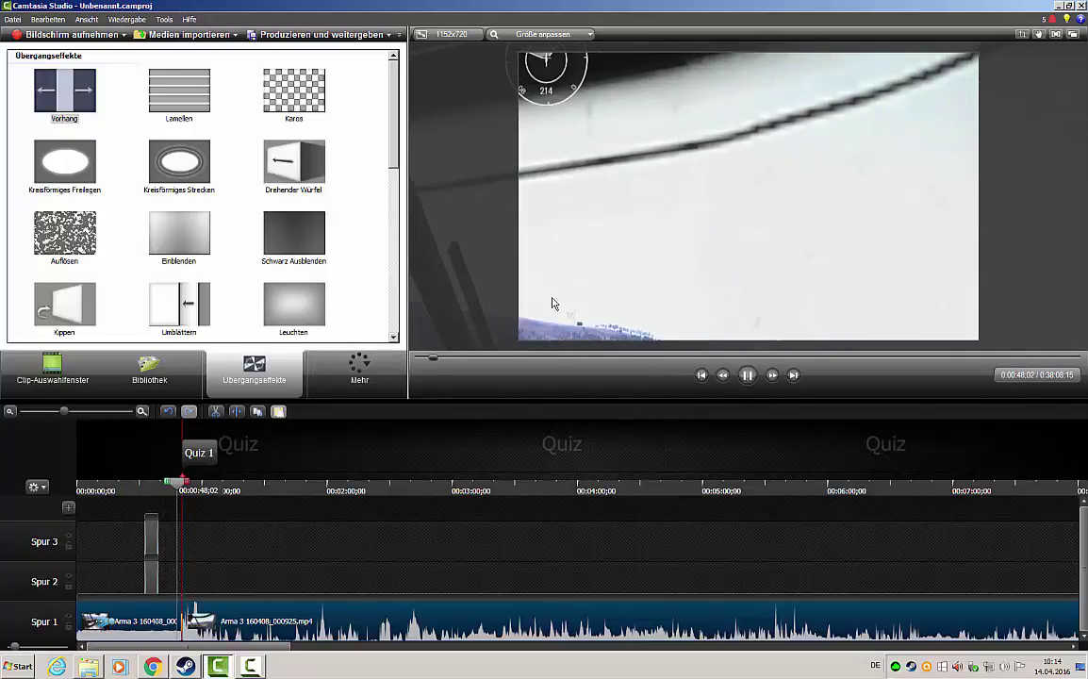
left_click(748, 376)
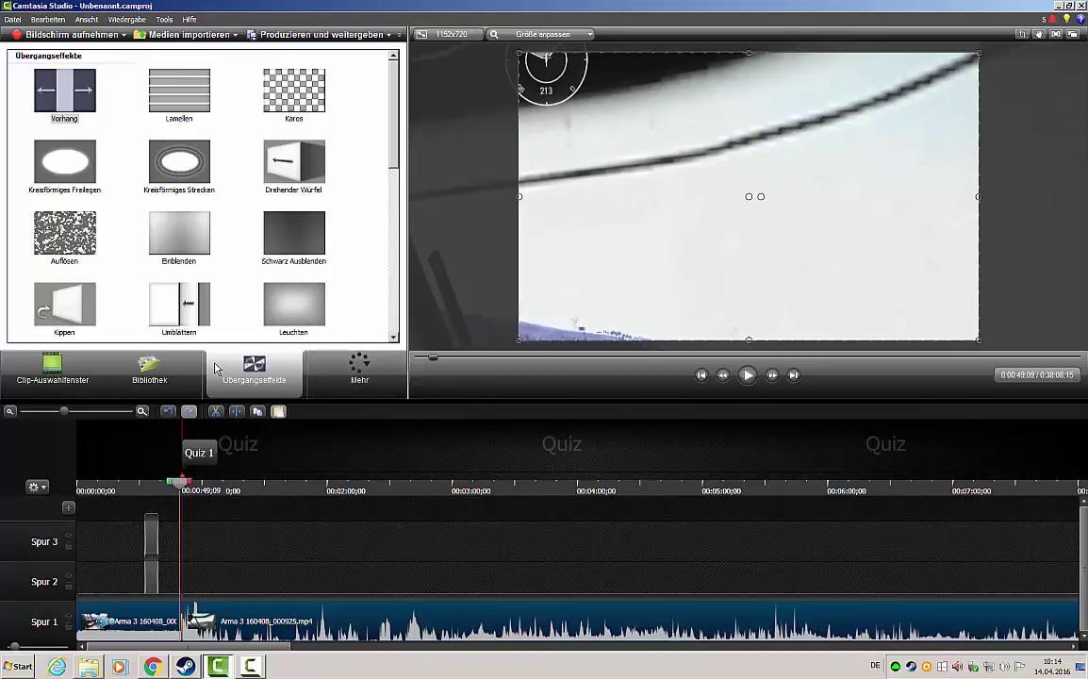
Split the second clip segment at 0:03:16;24 and apply the Vorhang transition at the new cut
left_click(488, 485)
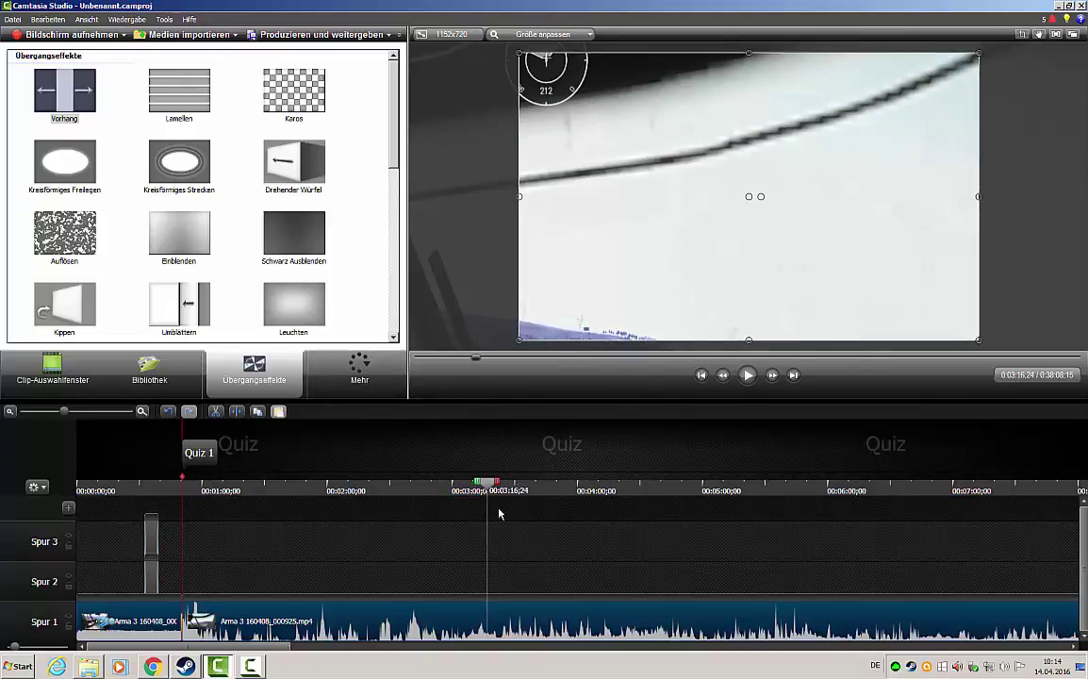
left_click(236, 415)
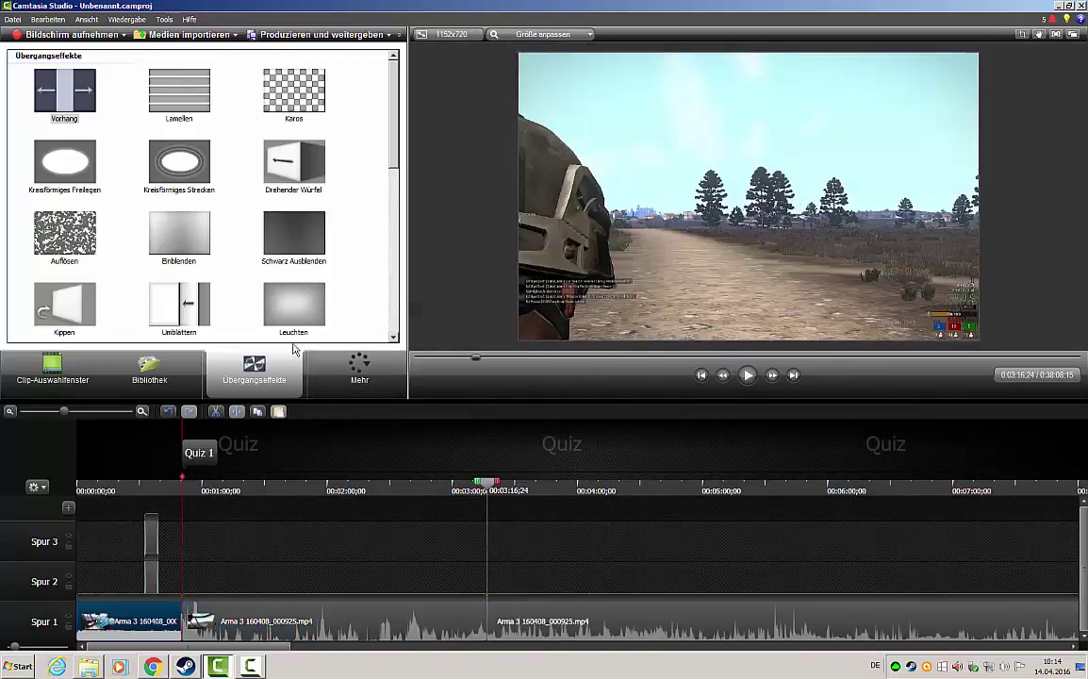
left_click_drag(84, 92, 491, 535)
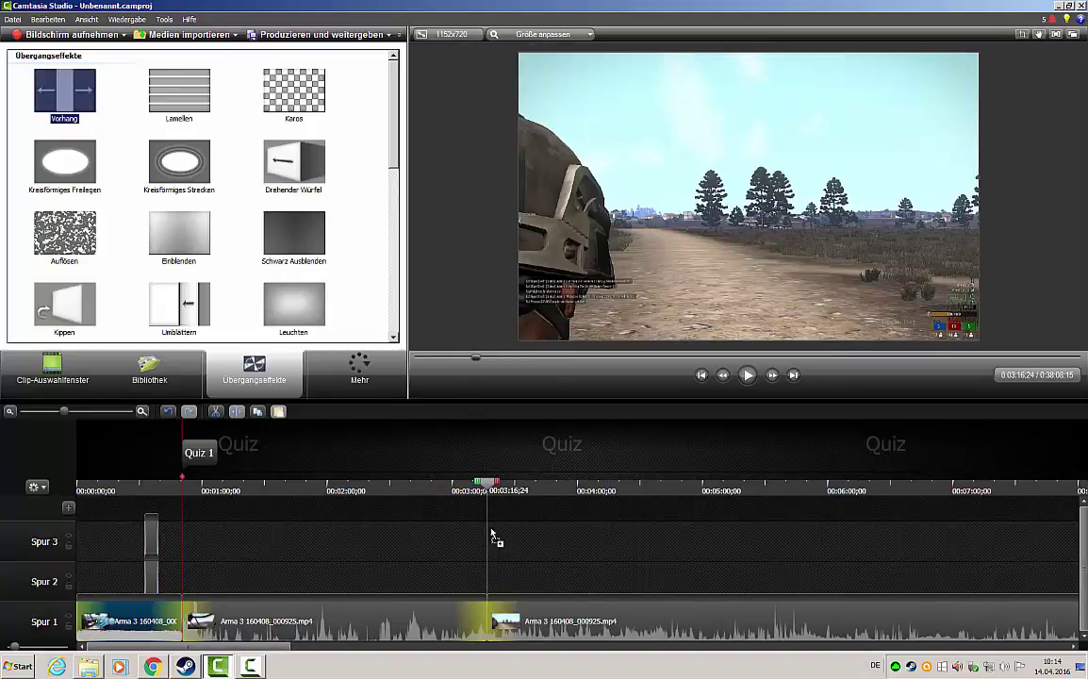
left_click_drag(488, 614, 487, 614)
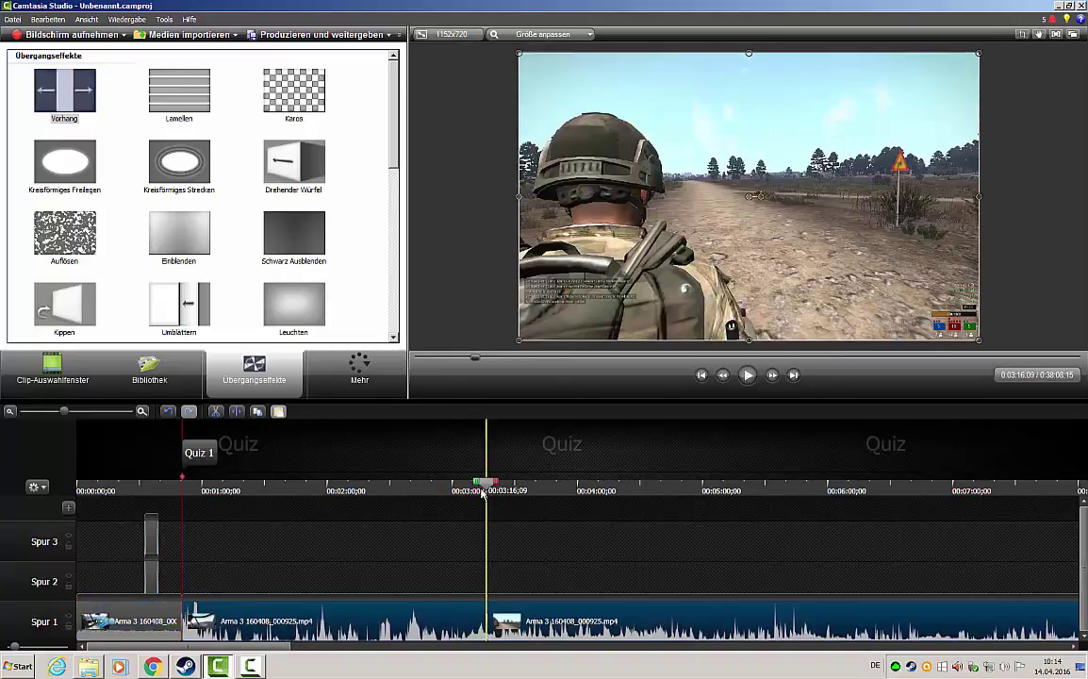
Play the video from 0:03:12;23 to preview the new transition, and return the playhead to 0:03:16;09
left_click_drag(478, 487, 480, 497)
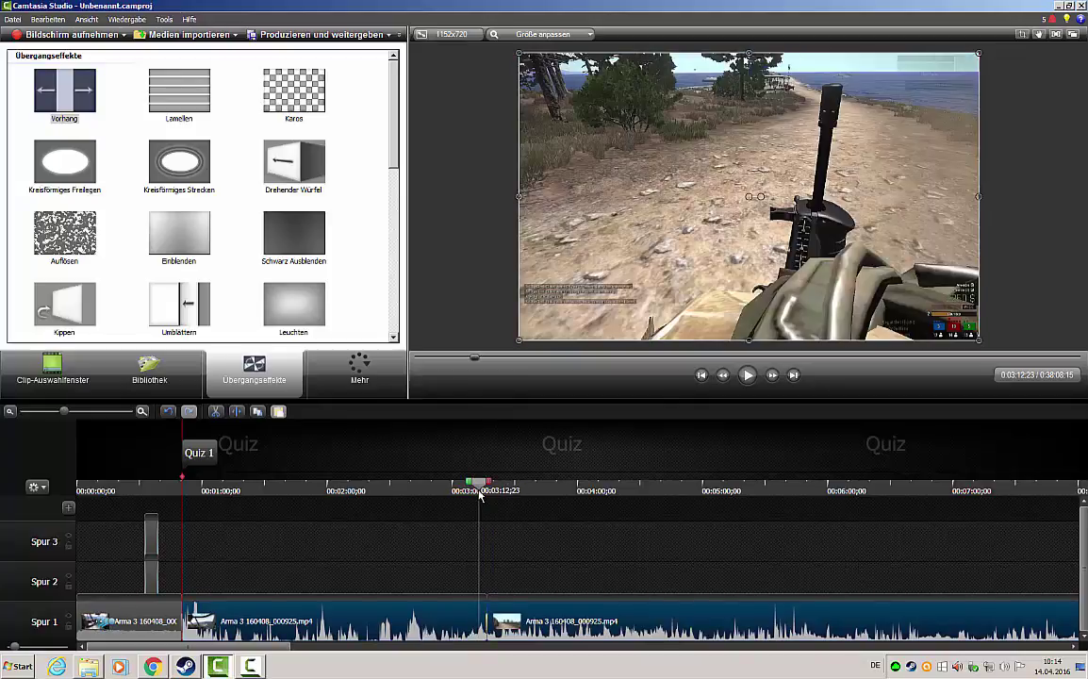
left_click(755, 383)
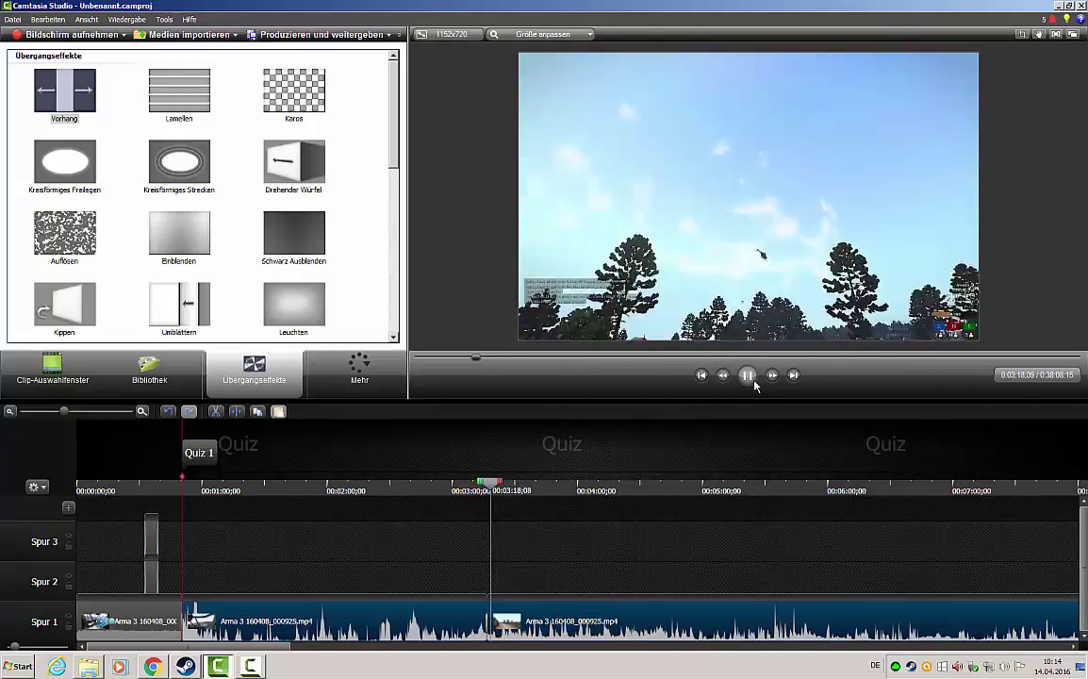
left_click(747, 376)
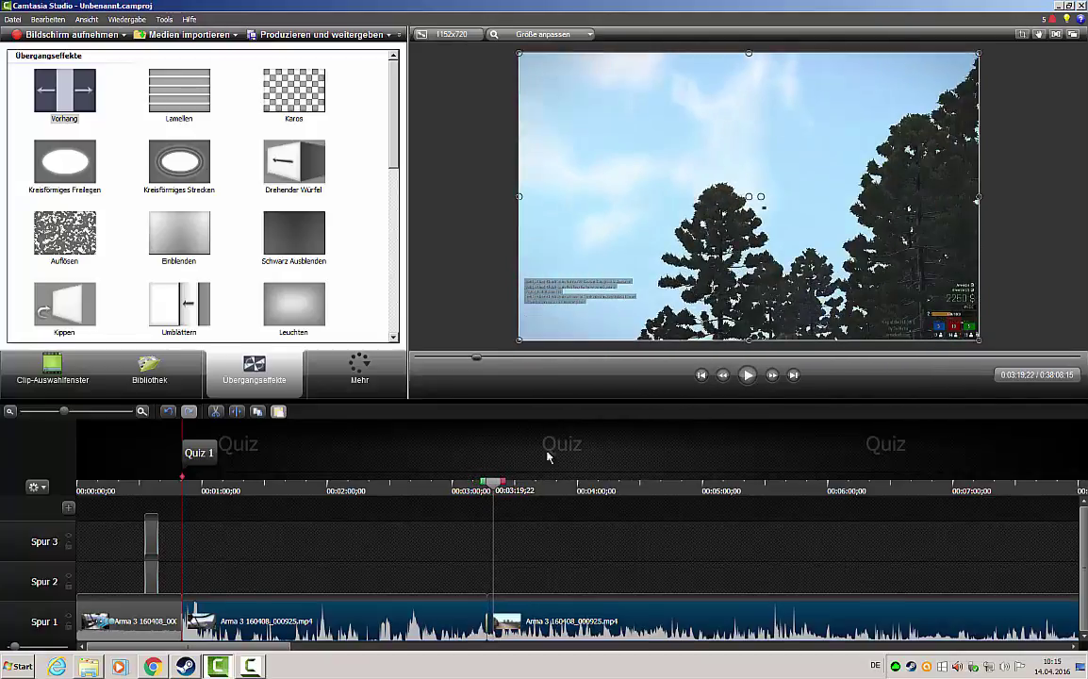
left_click_drag(492, 490, 486, 490)
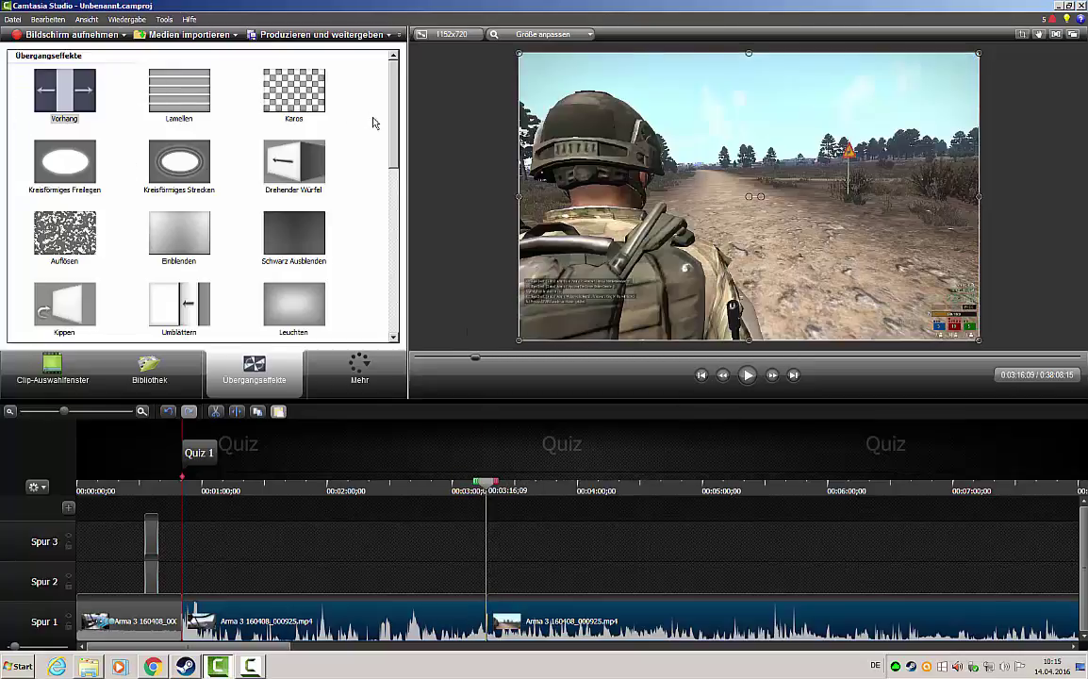
Set the voice narration's recording source to the manual input Lautstärke in the audio setup assistant, and view the audio format options
left_click(361, 369)
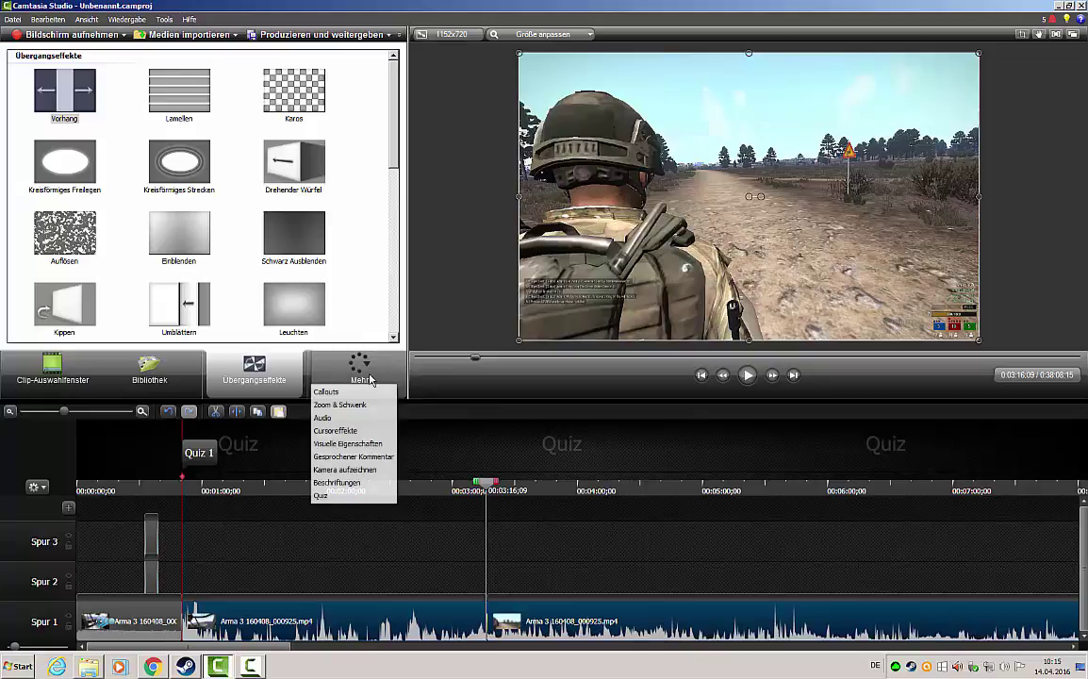
left_click(353, 457)
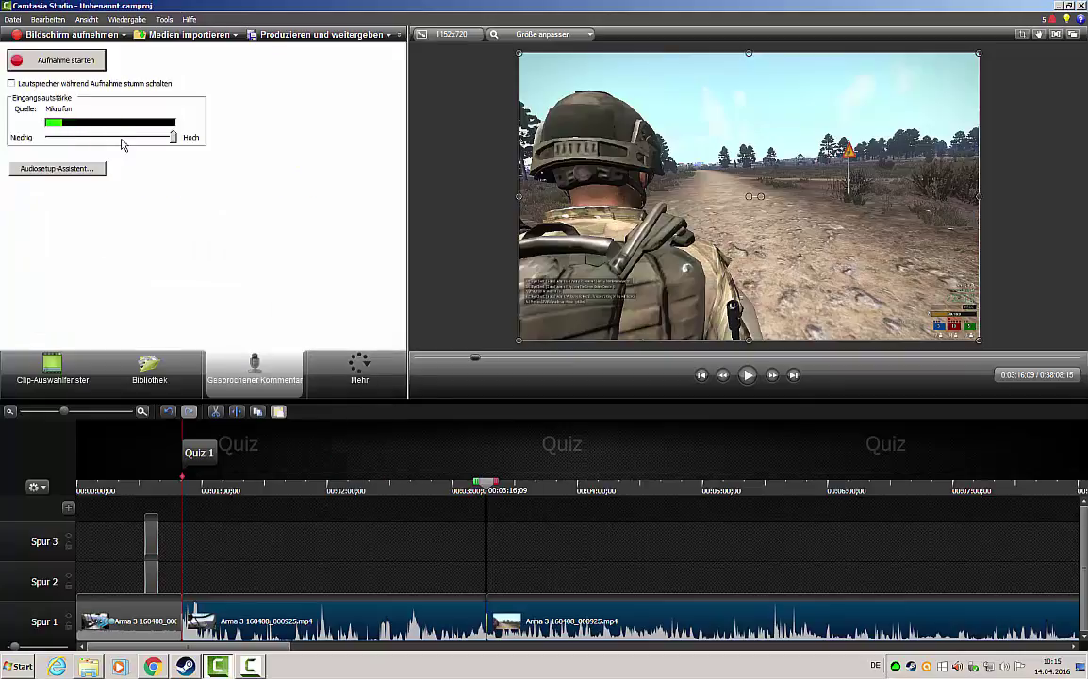
left_click(58, 168)
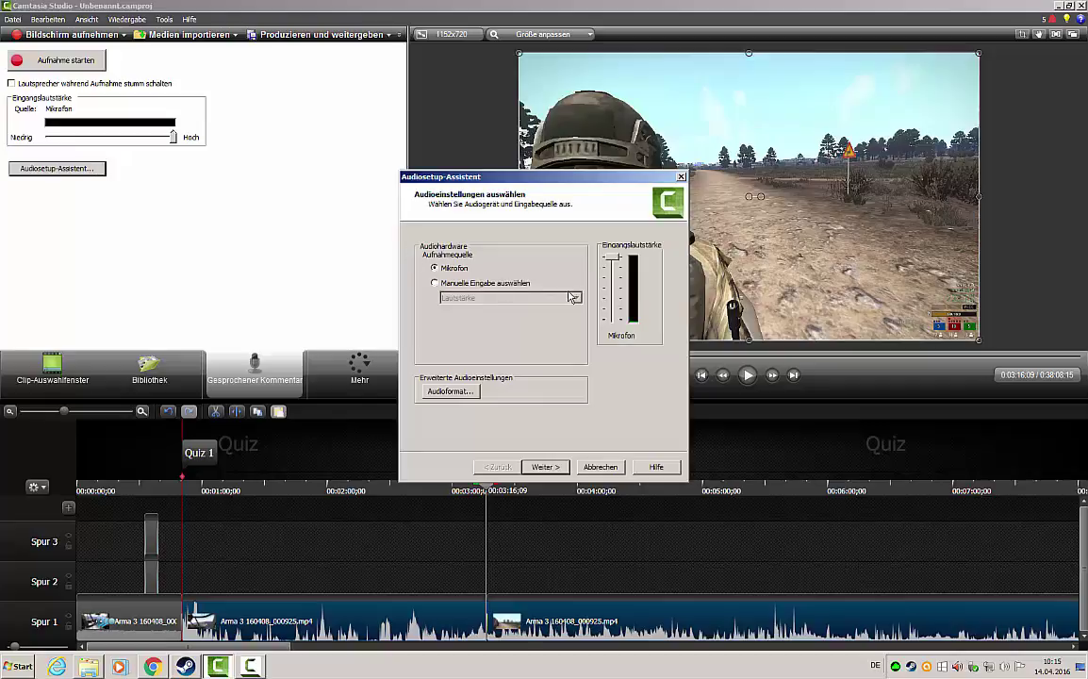
left_click(497, 283)
left_click(483, 298)
left_click(482, 299)
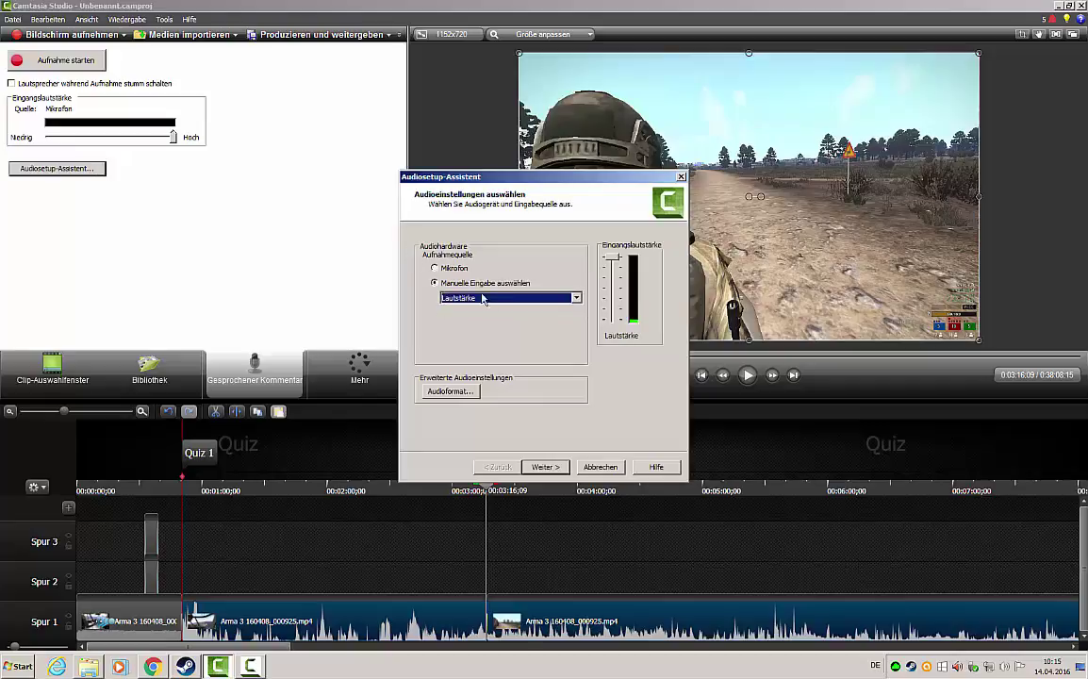
left_click(451, 391)
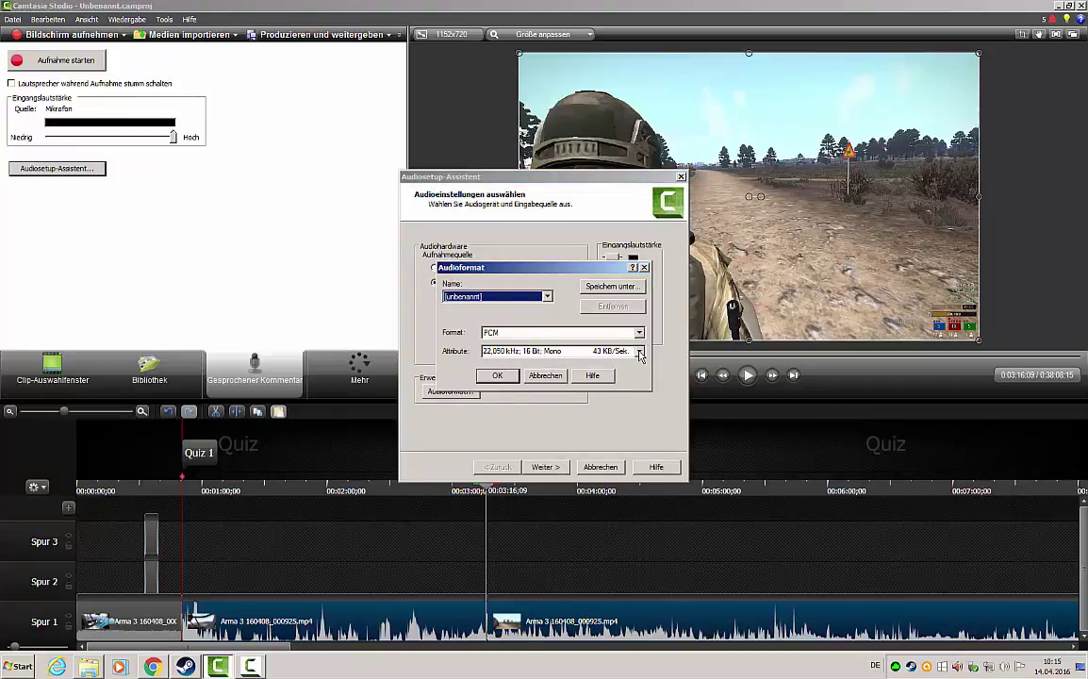
left_click(644, 268)
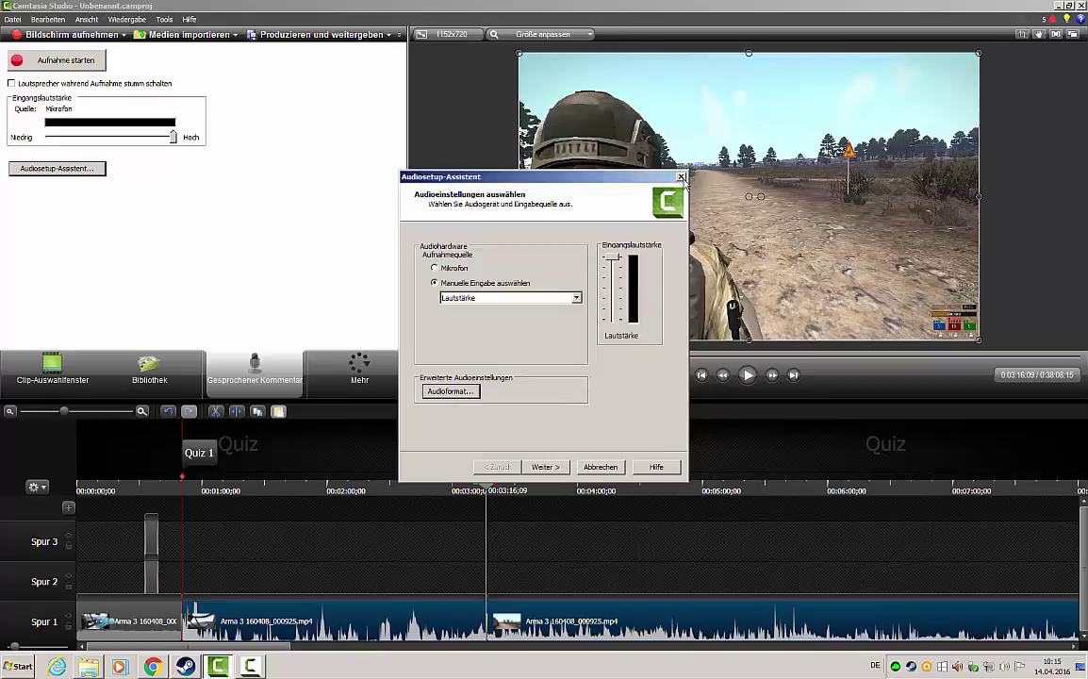
left_click(682, 178)
Add a caption with the text "sasdasf" at 0:03:16;09
left_click(374, 387)
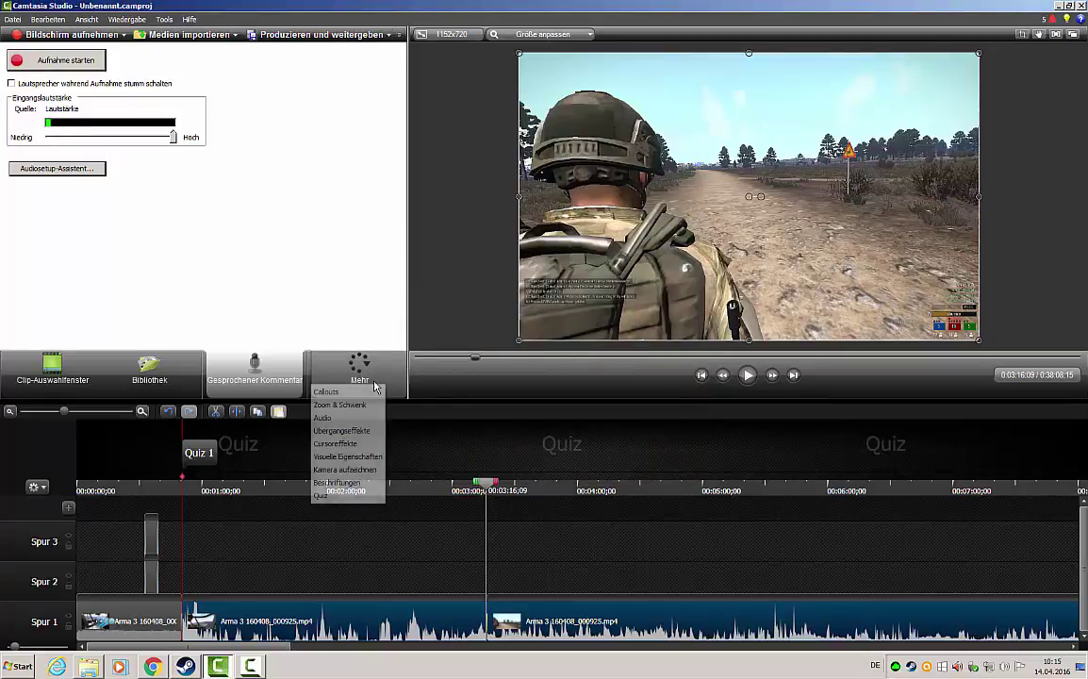
left_click(356, 483)
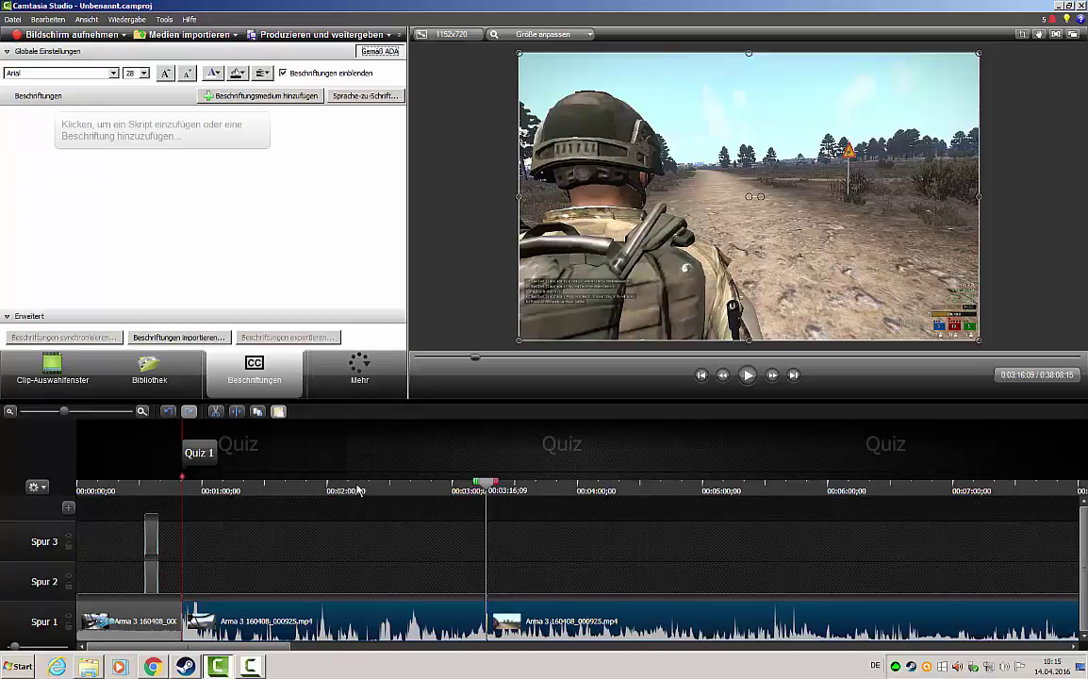
left_click(114, 139)
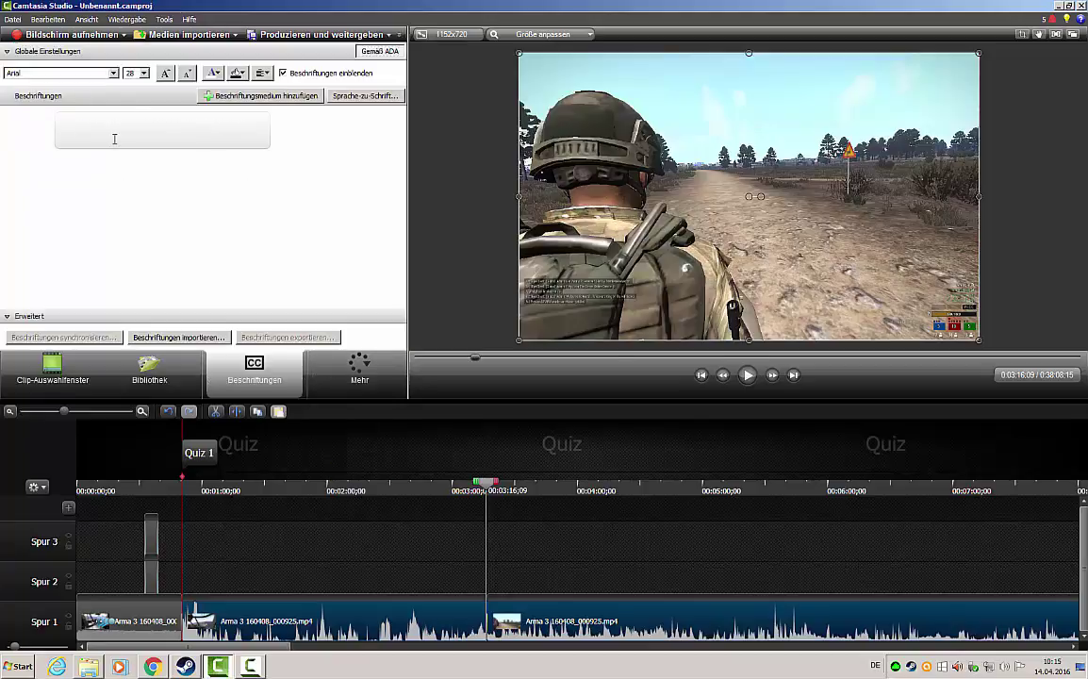
type("sasdasf")
mouse_move(583, 242)
left_mouse_down()
mouse_move(546, 226)
mouse_move(565, 242)
left_mouse_up()
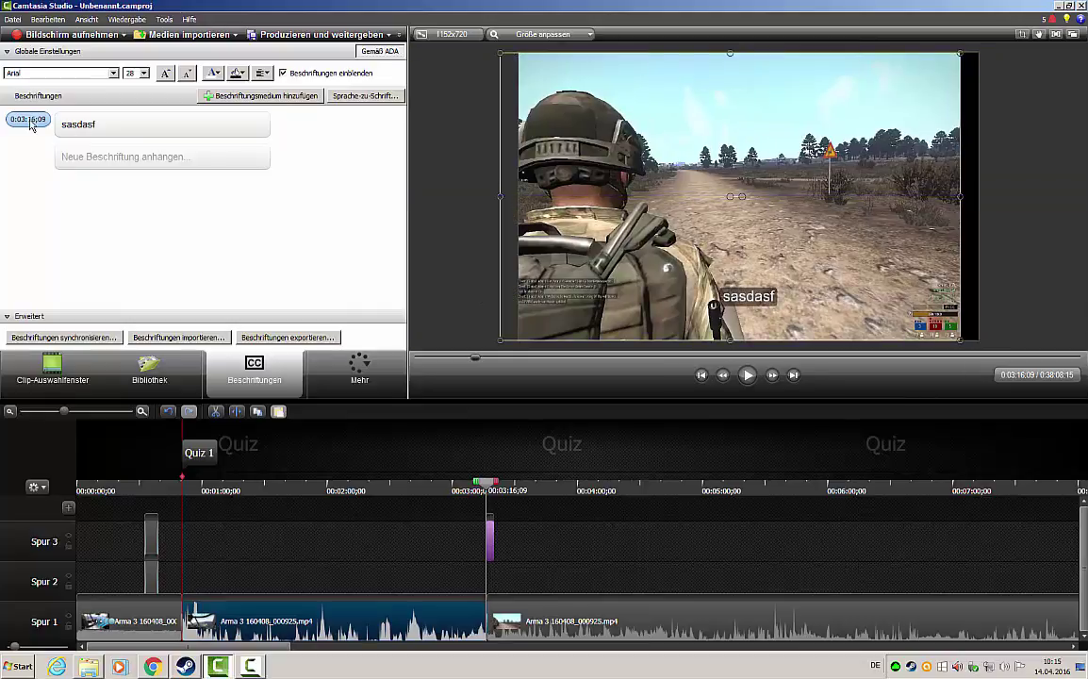
Append a second caption at 0:03:20;09 with the text "xcxycyxcyxcyxcyxcyxcyxcyxc"
left_click(136, 157)
type("xcxycyxcyxcyx")
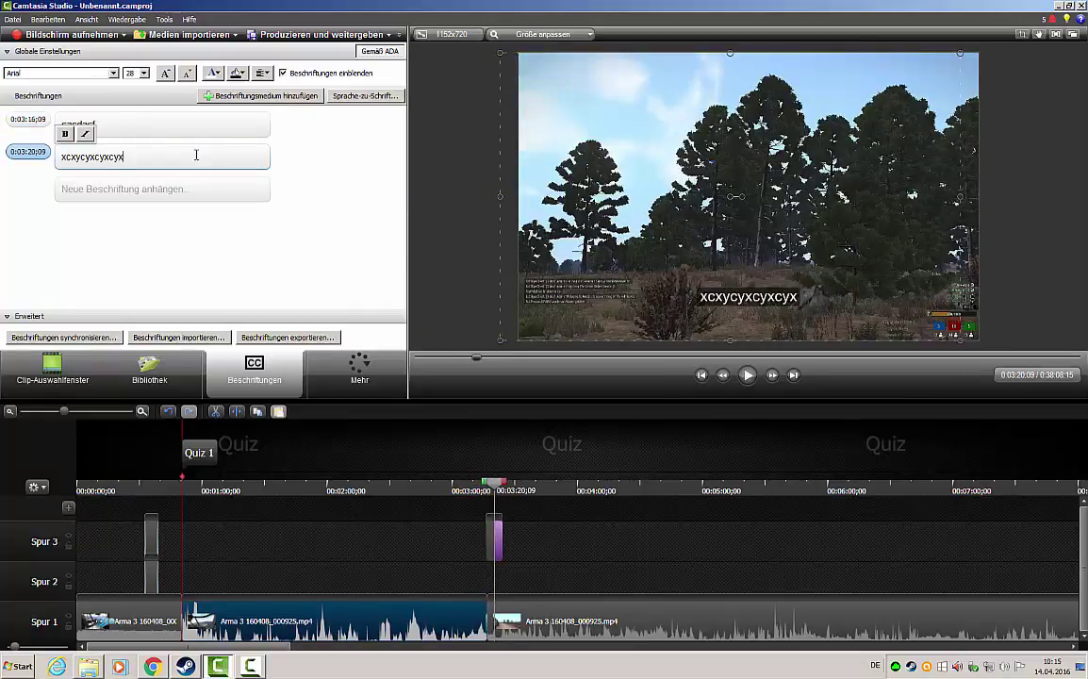
type("cyxcyxcyxcyxc")
left_click(677, 254)
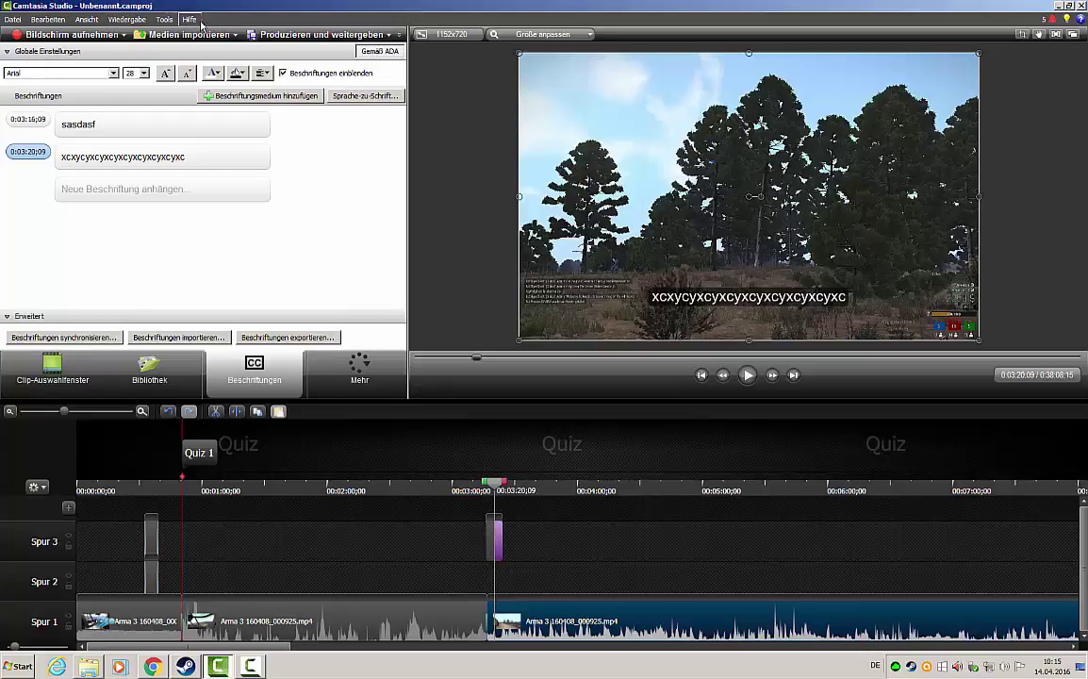
Show the camera recording options
left_click(359, 369)
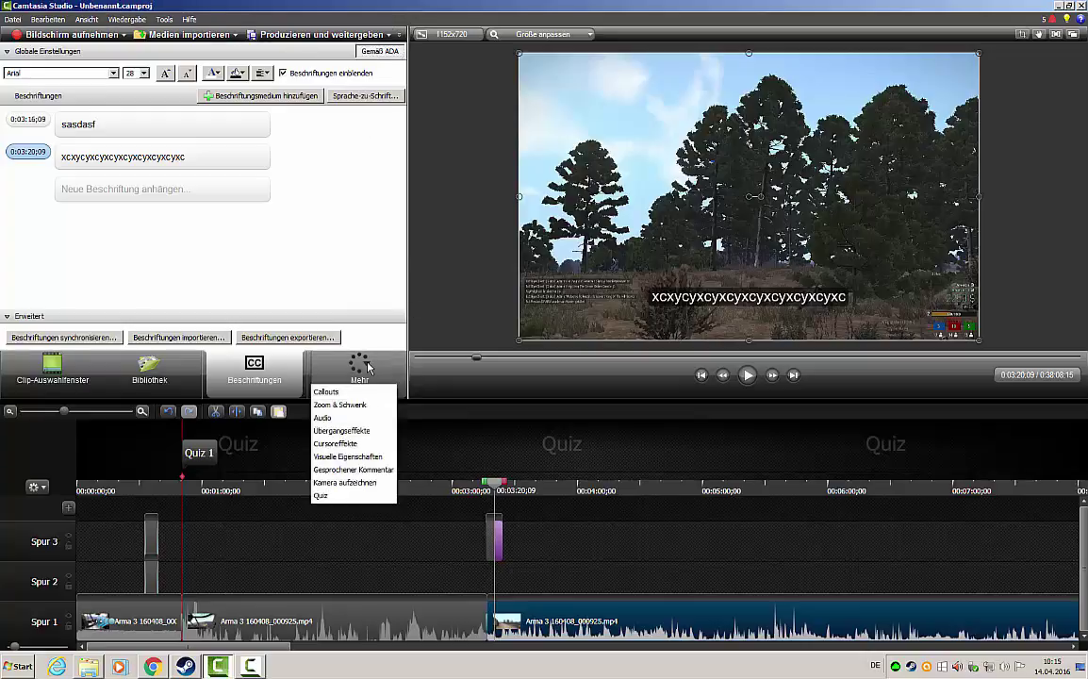
left_click(350, 483)
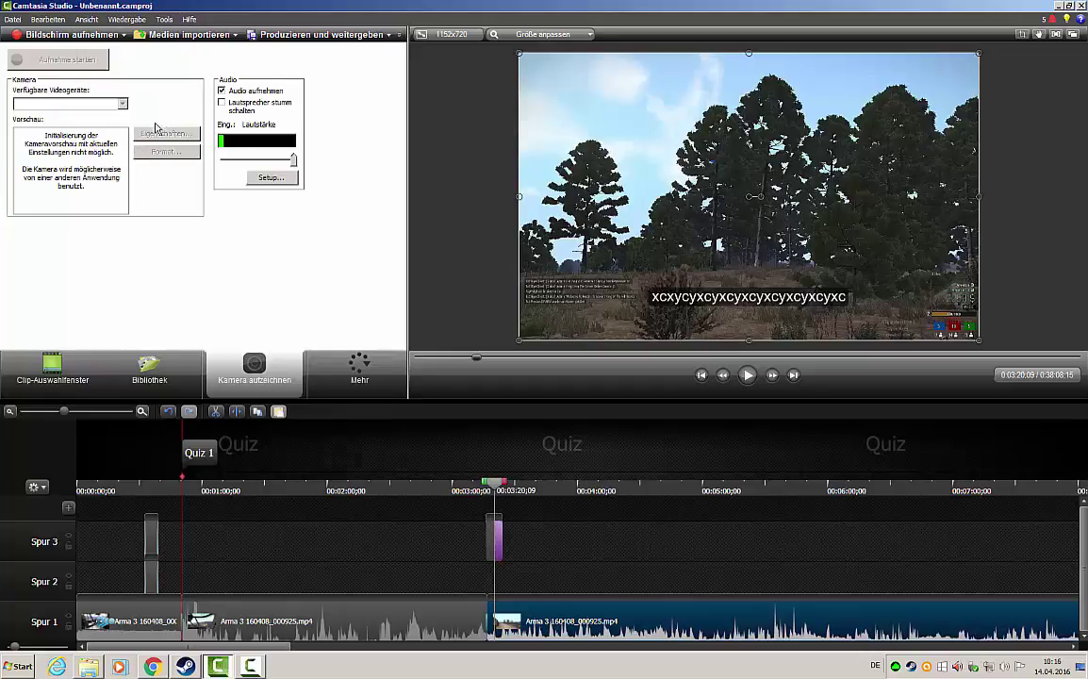
Insert a visual properties animation on the third clip segment at about 0:04:40 and play through it to 0:04:43;24
left_click(356, 389)
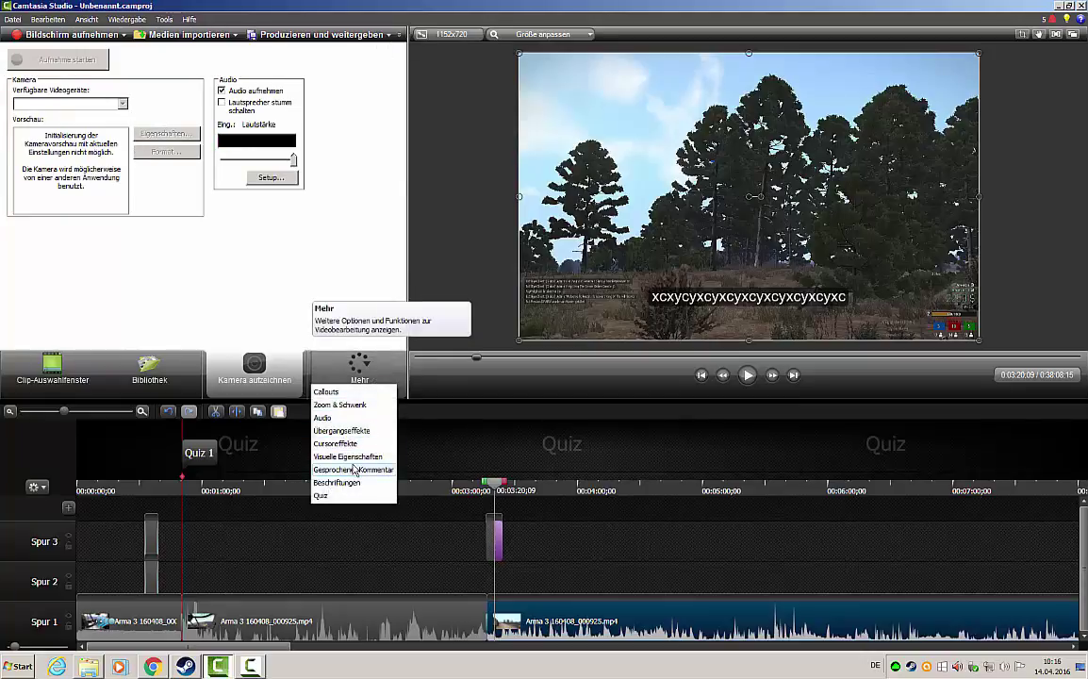
left_click(350, 457)
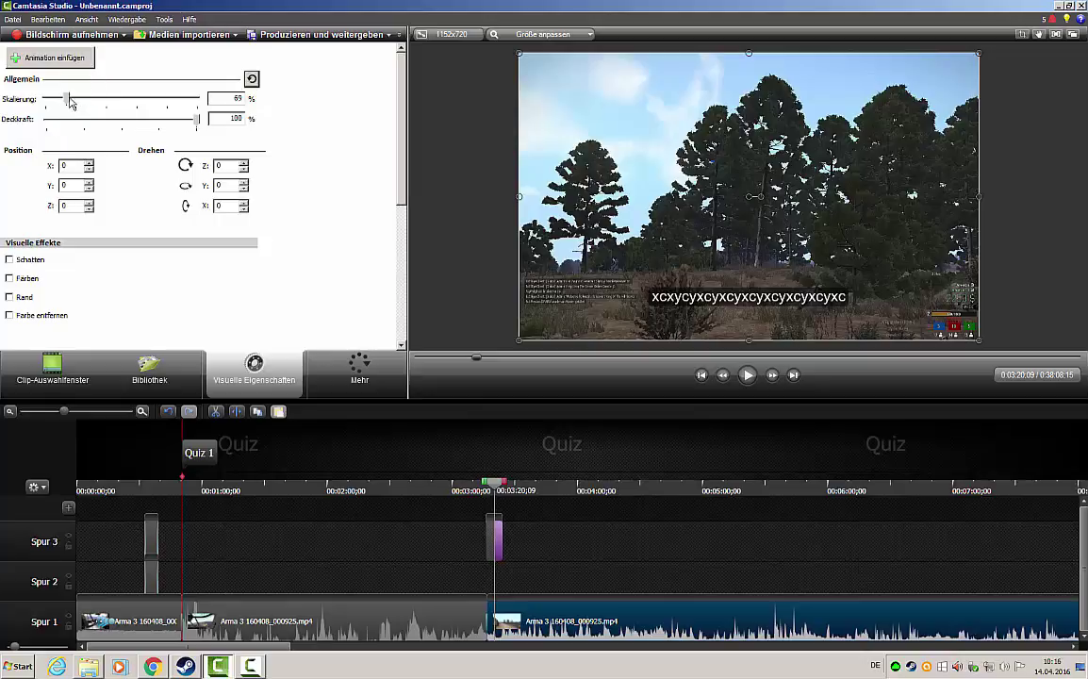
left_click(58, 59)
left_click_drag(500, 497, 655, 490)
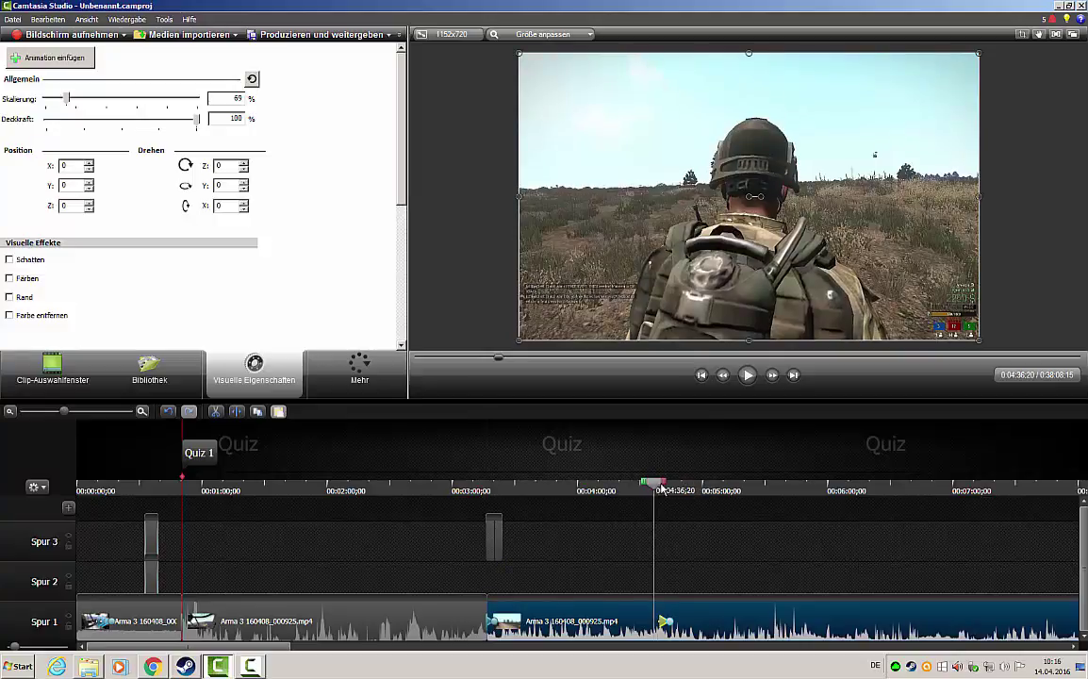
left_click(748, 375)
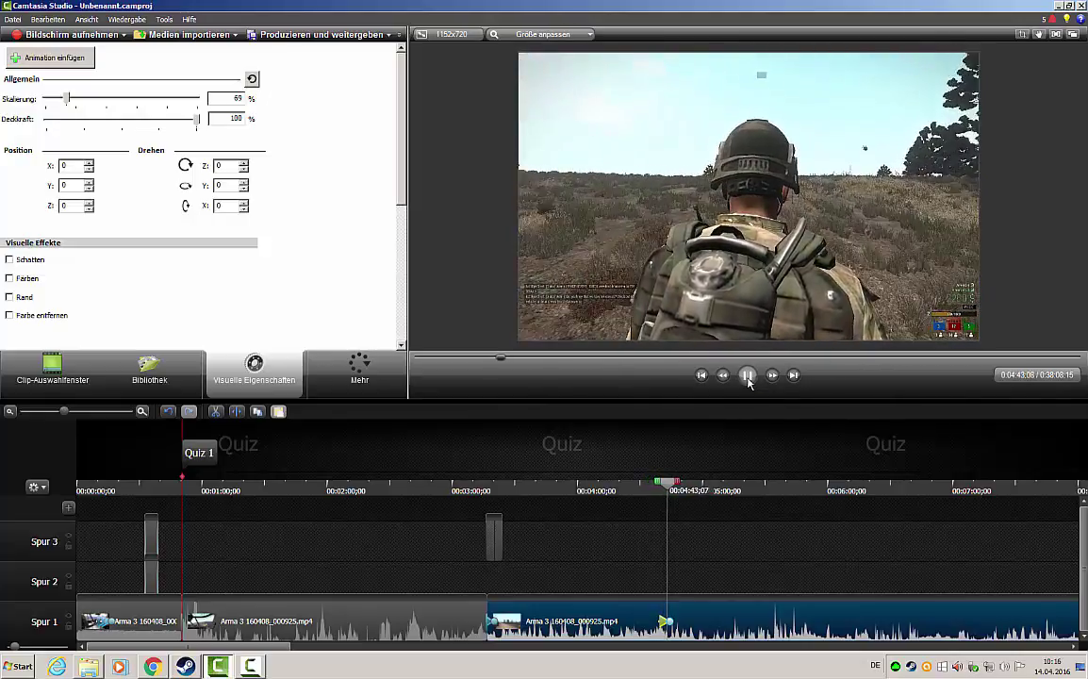
left_click(748, 376)
Set the third clip segment's scale to 204% and opacity to 25%, and add a shadow with a distance of 90
left_click_drag(68, 99, 108, 130)
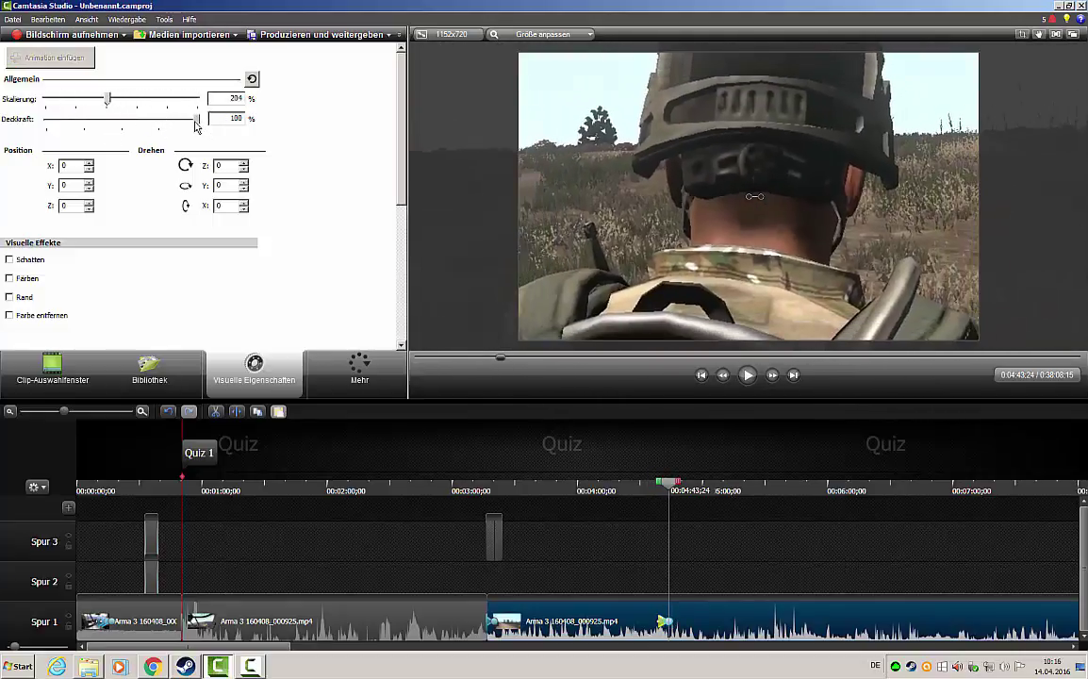
left_click_drag(179, 117, 83, 112)
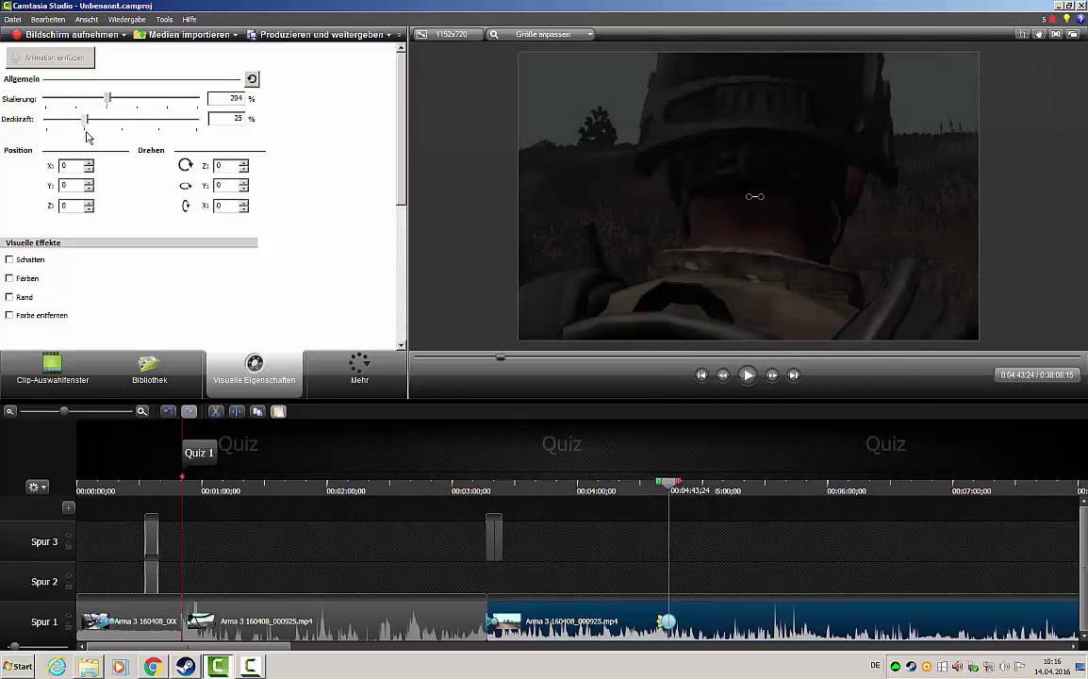
left_click(10, 261)
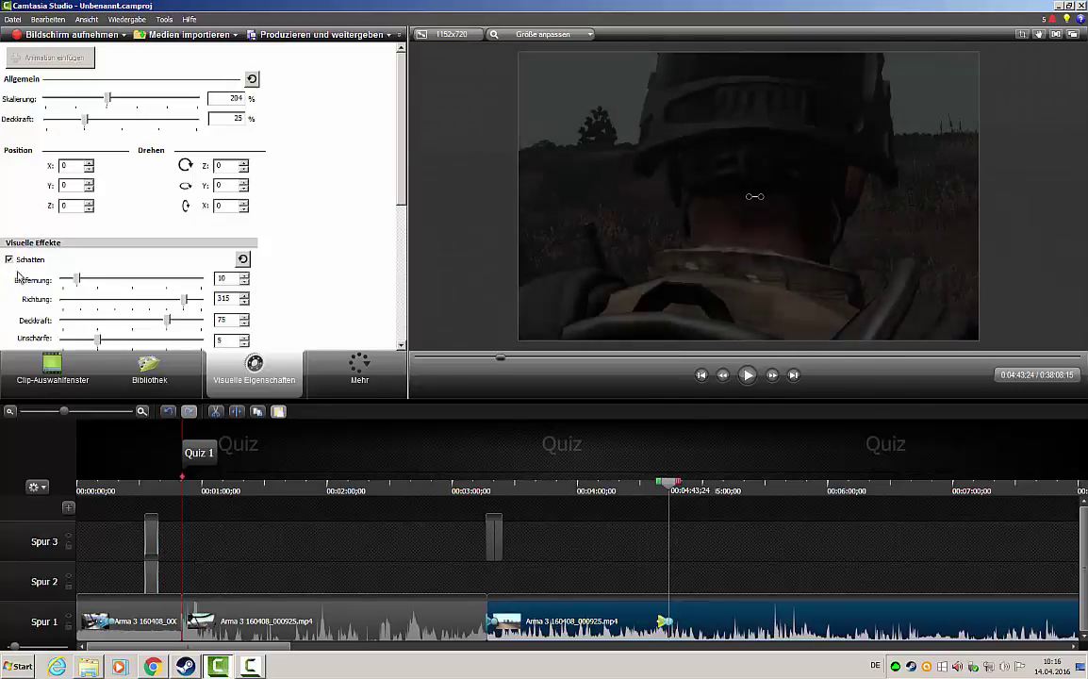
left_click_drag(78, 280, 188, 280)
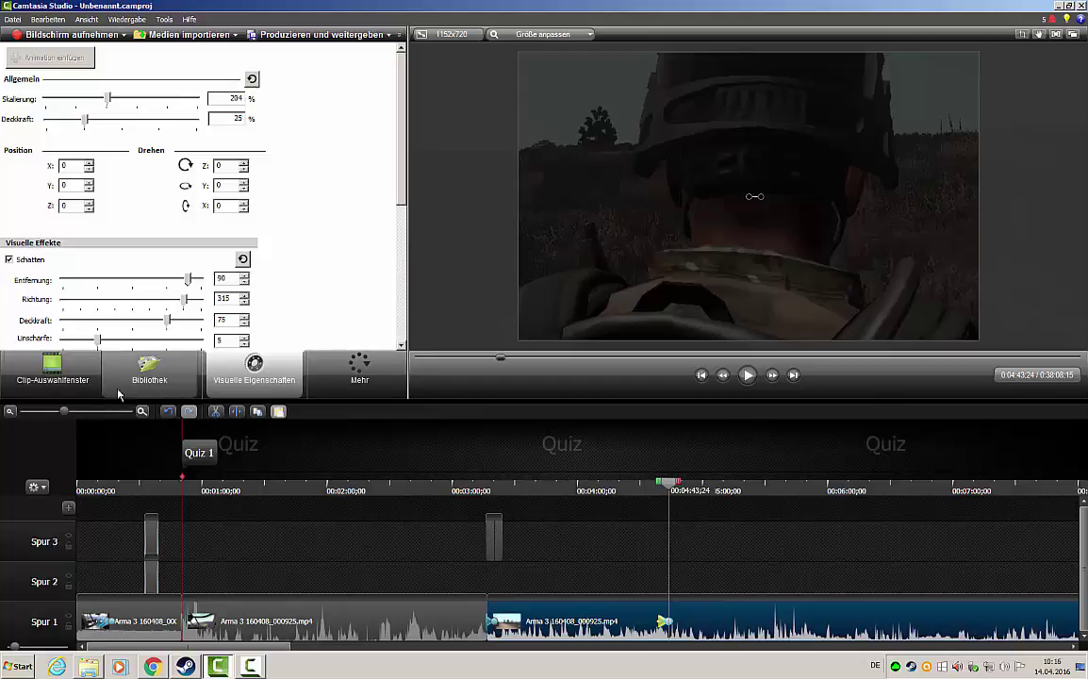
Preview the Intro track from the library folder Musik - Amity, and browse on to the theme folders
left_click(149, 371)
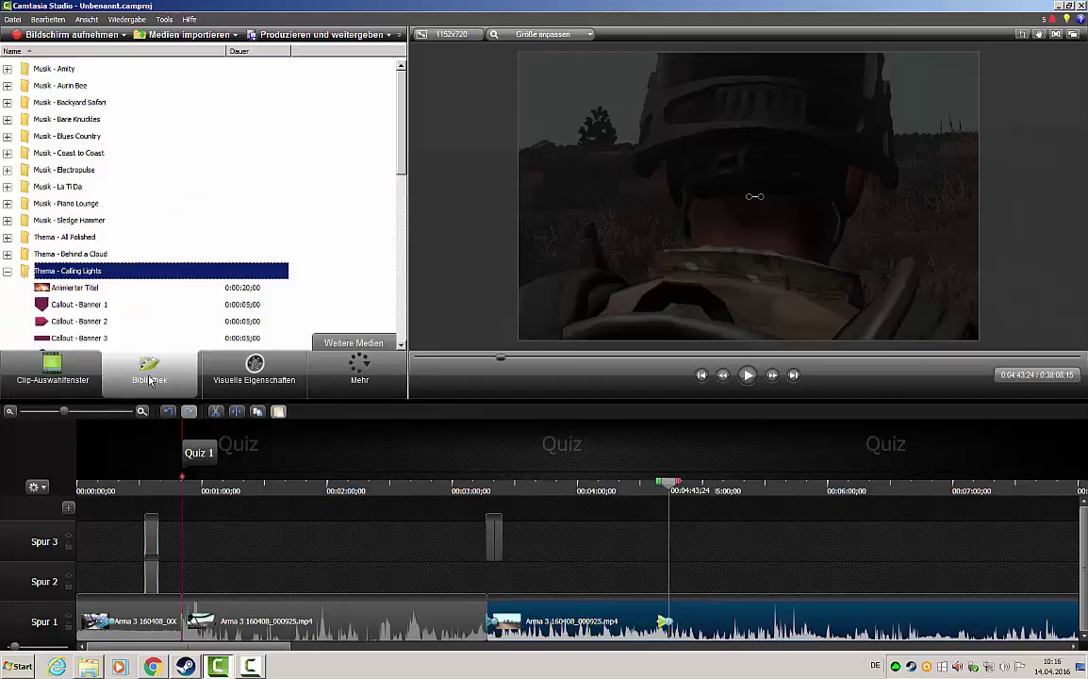
left_click(8, 69)
left_click(57, 103)
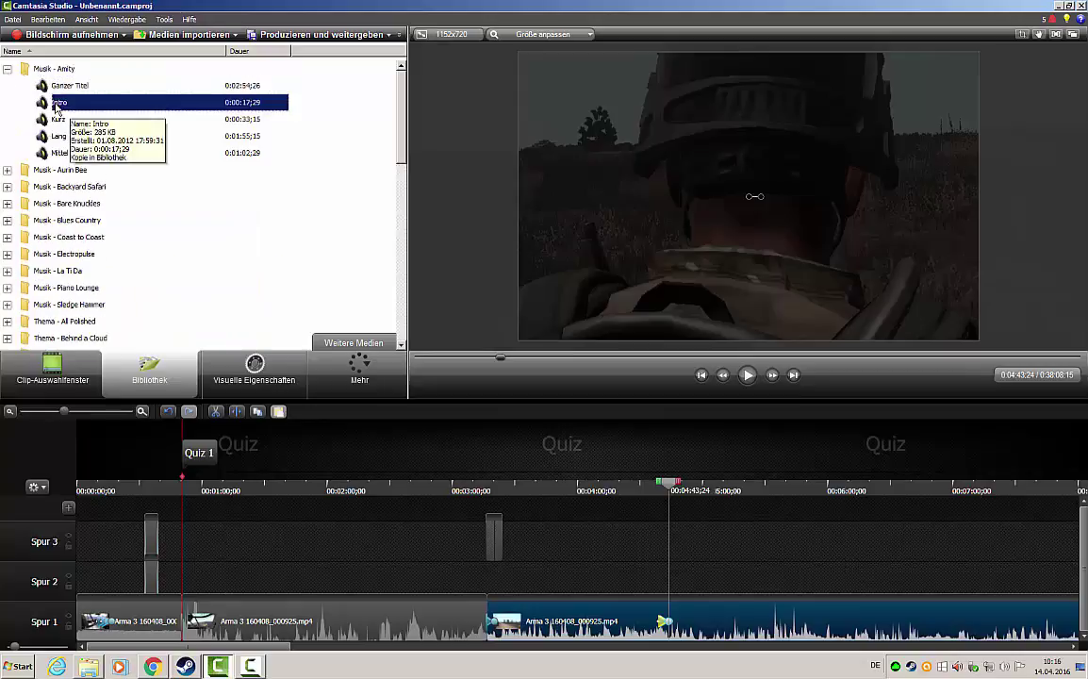
double_click(55, 106)
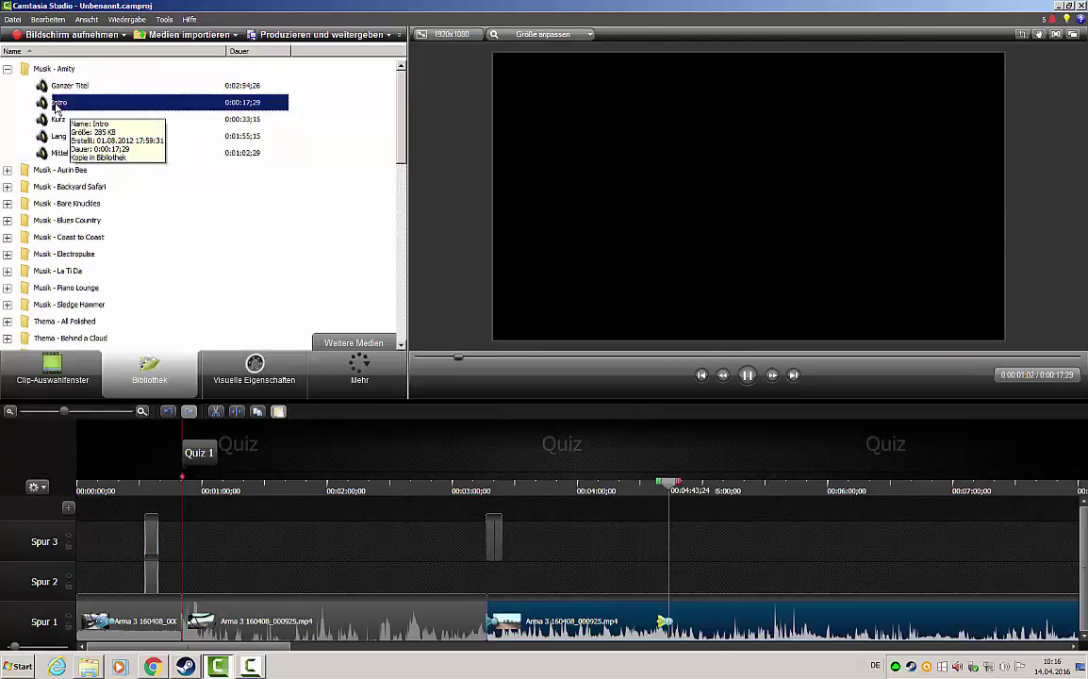
left_click(750, 380)
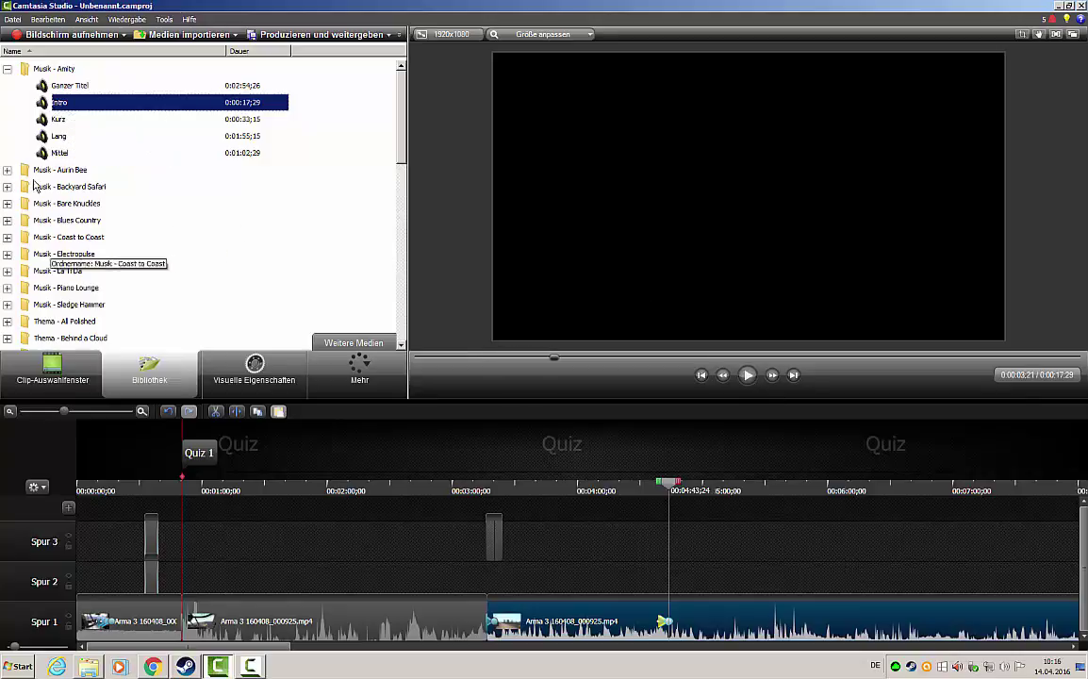
double_click(28, 74)
scroll(72, 283, "down", 2)
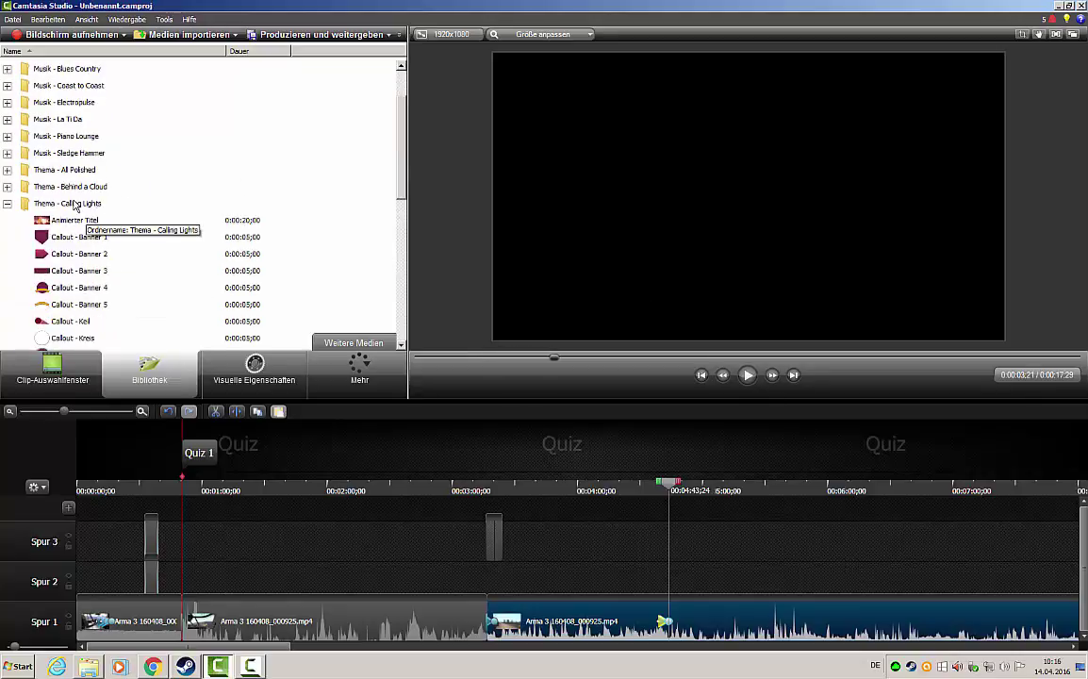
Preview the Animierter Titel item from the Thema - Calling Lights library folder, and browse the folder's callouts and the remaining themes
left_click(73, 222)
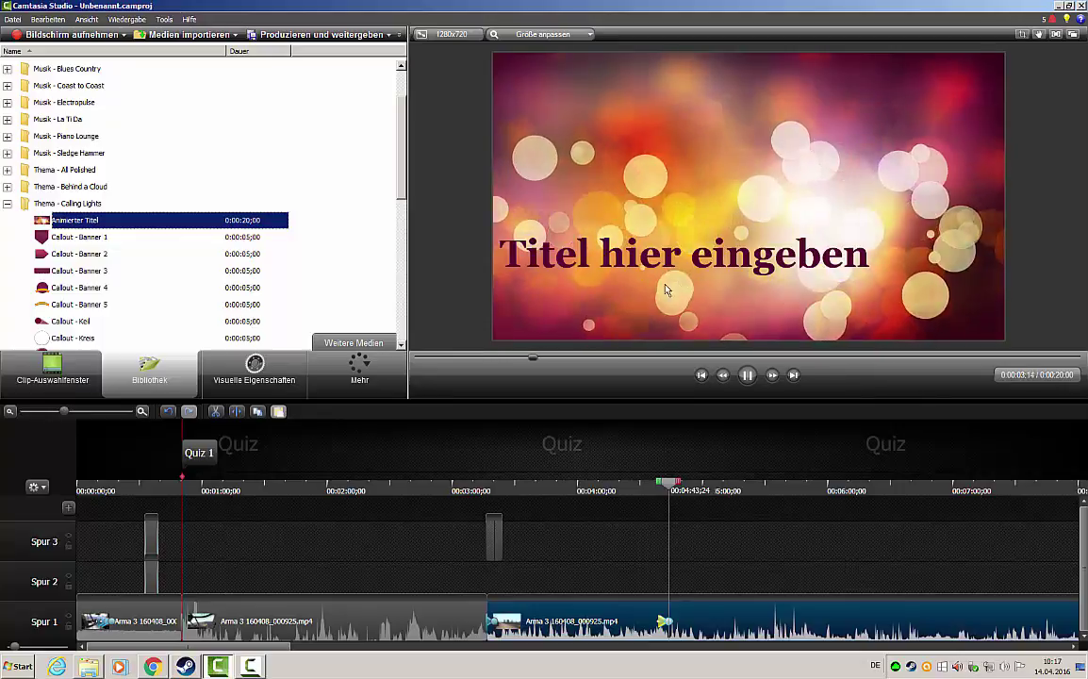
scroll(122, 311, "down", 5)
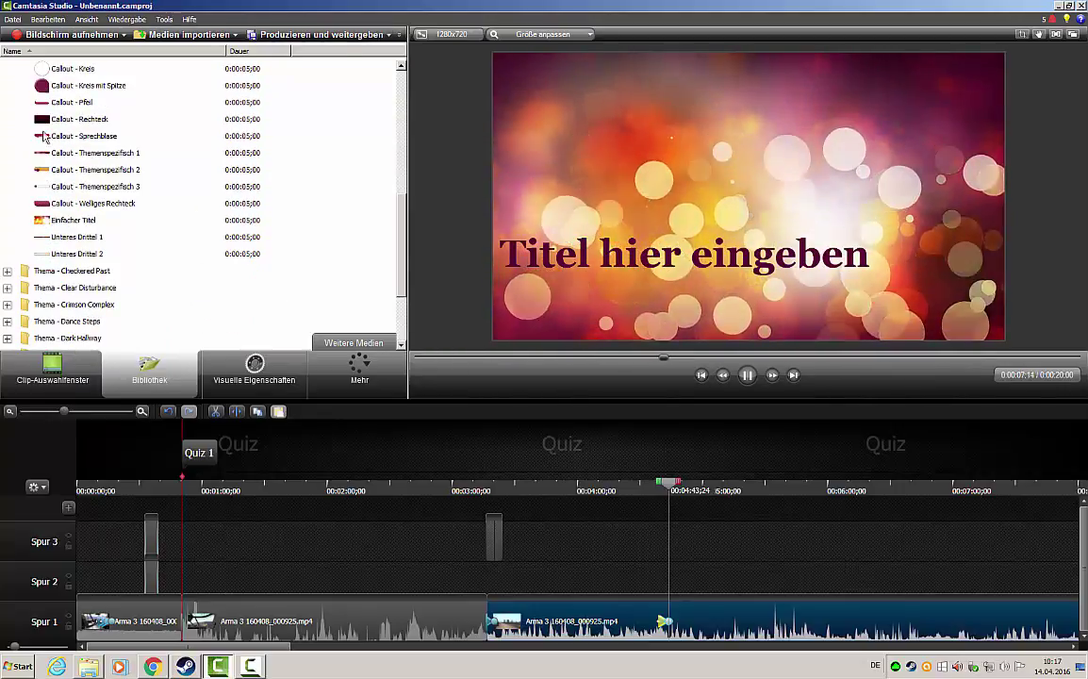
scroll(147, 195, "up", 6)
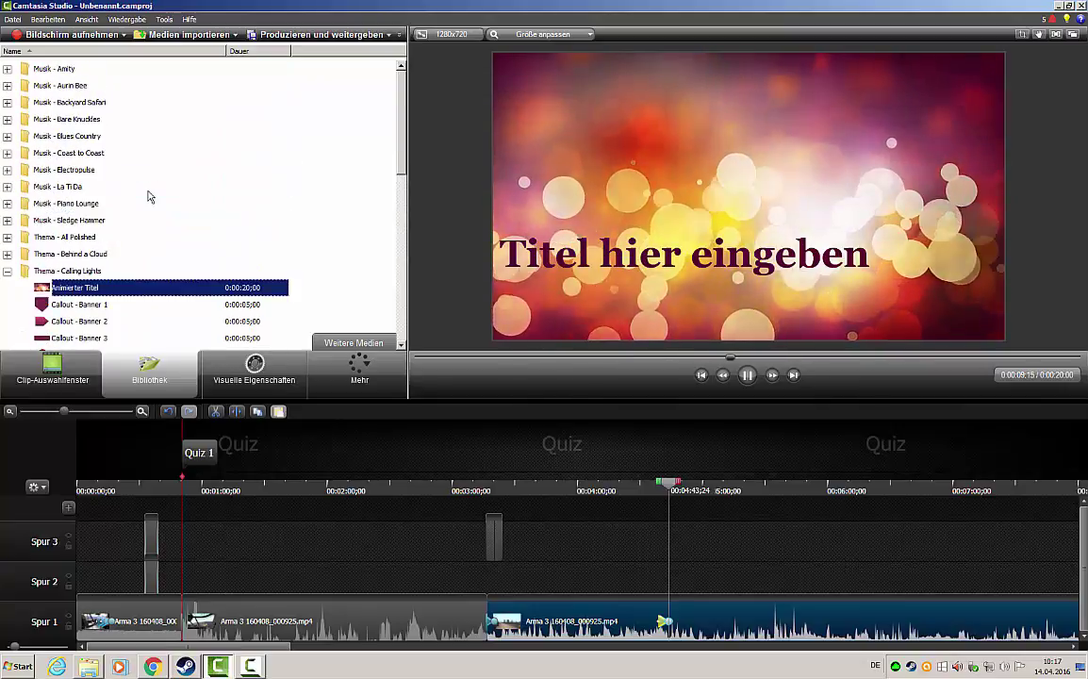
scroll(380, 217, "down", 6)
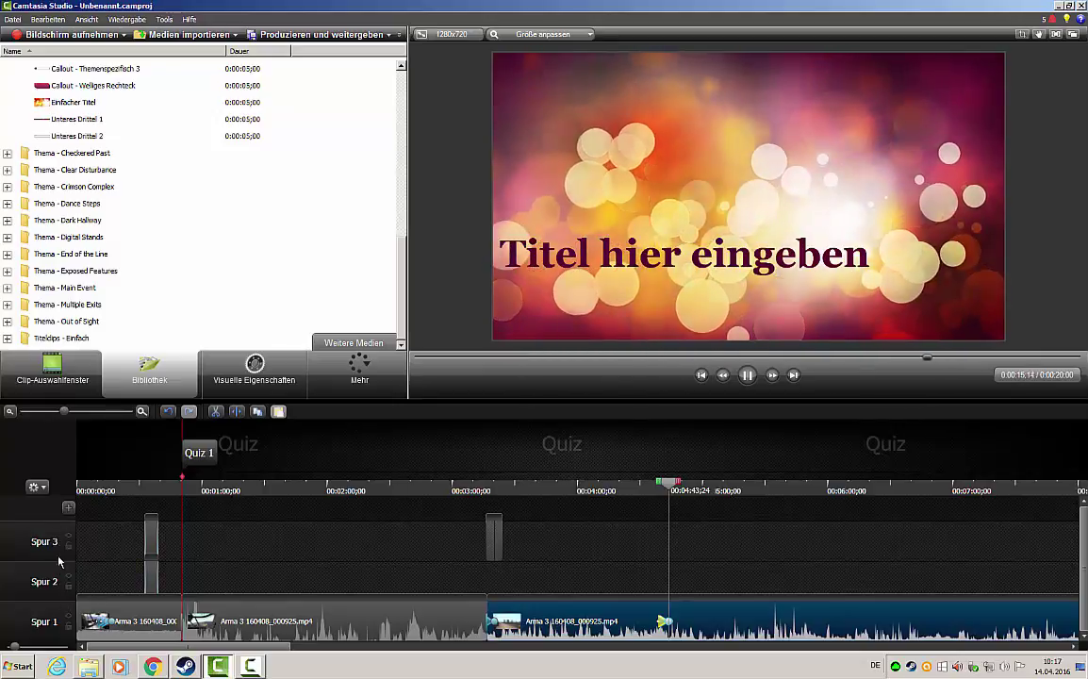
Move the second clip segment from Spur 1 up to Spur 3 directly after the first callout, and lock and unlock Spur 3
left_click(272, 617)
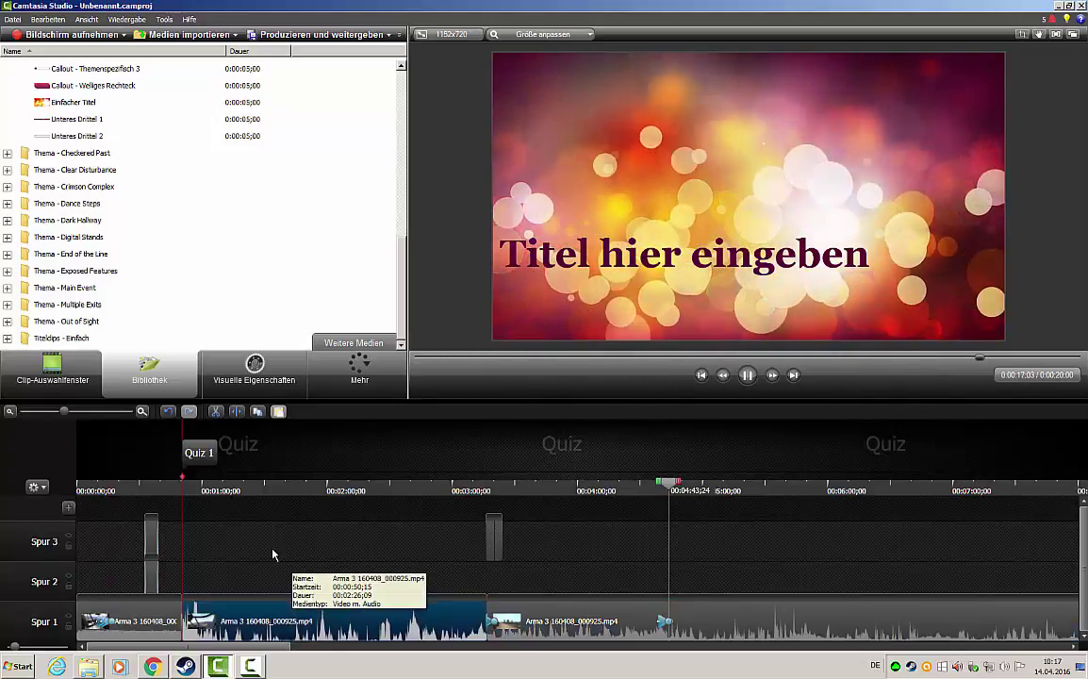
mouse_move(272, 554)
left_mouse_down()
mouse_move(275, 584)
mouse_move(288, 545)
mouse_move(300, 542)
mouse_move(274, 542)
left_mouse_up()
left_click(68, 539)
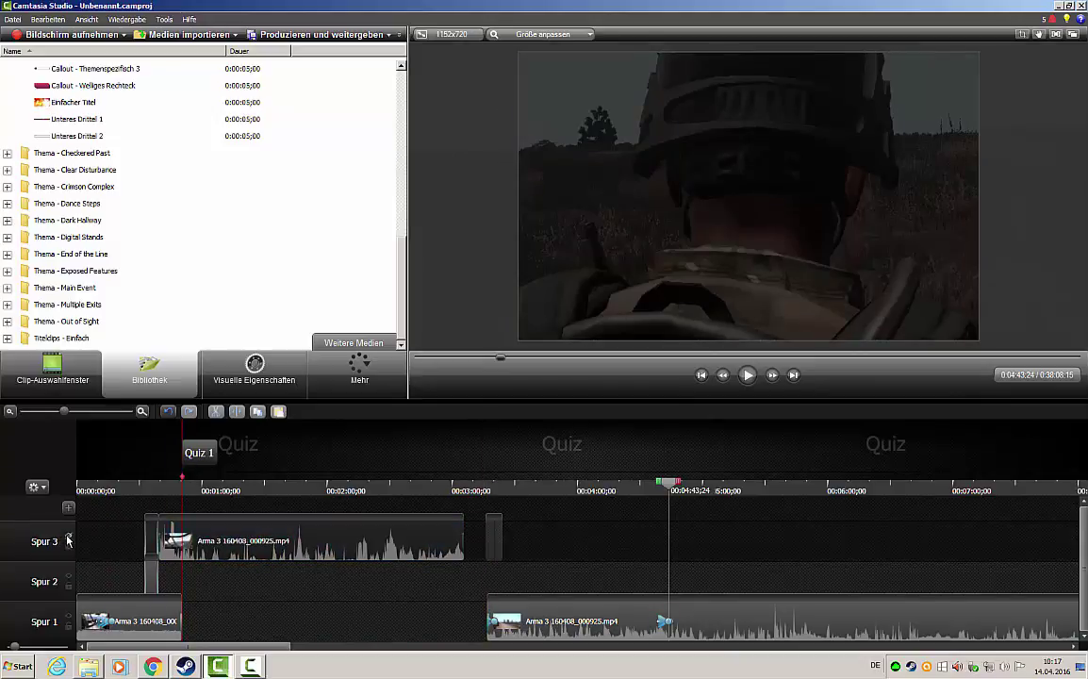
left_click(69, 549)
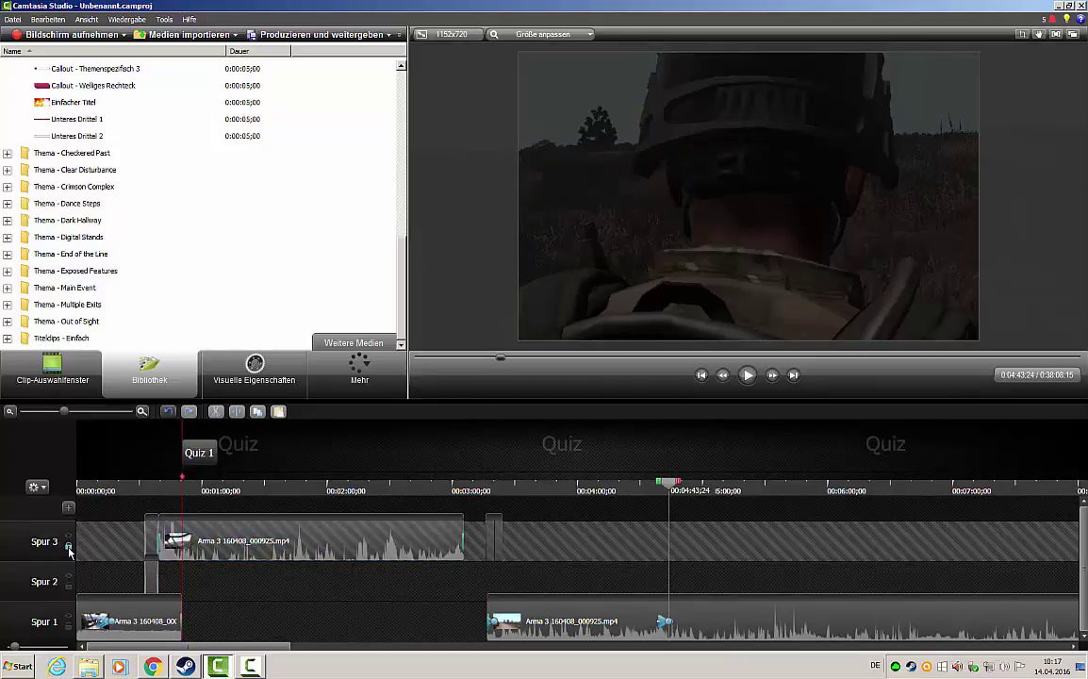
left_click(69, 550)
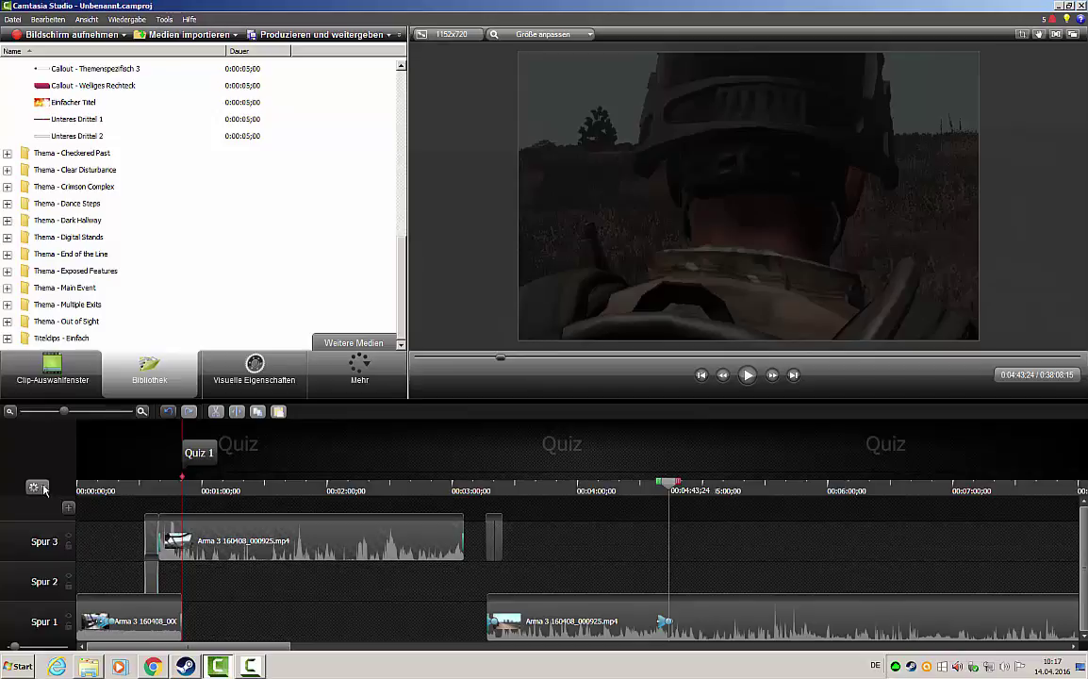
Open the Produktions-Assistent for the project and look through its available production presets
left_click(388, 35)
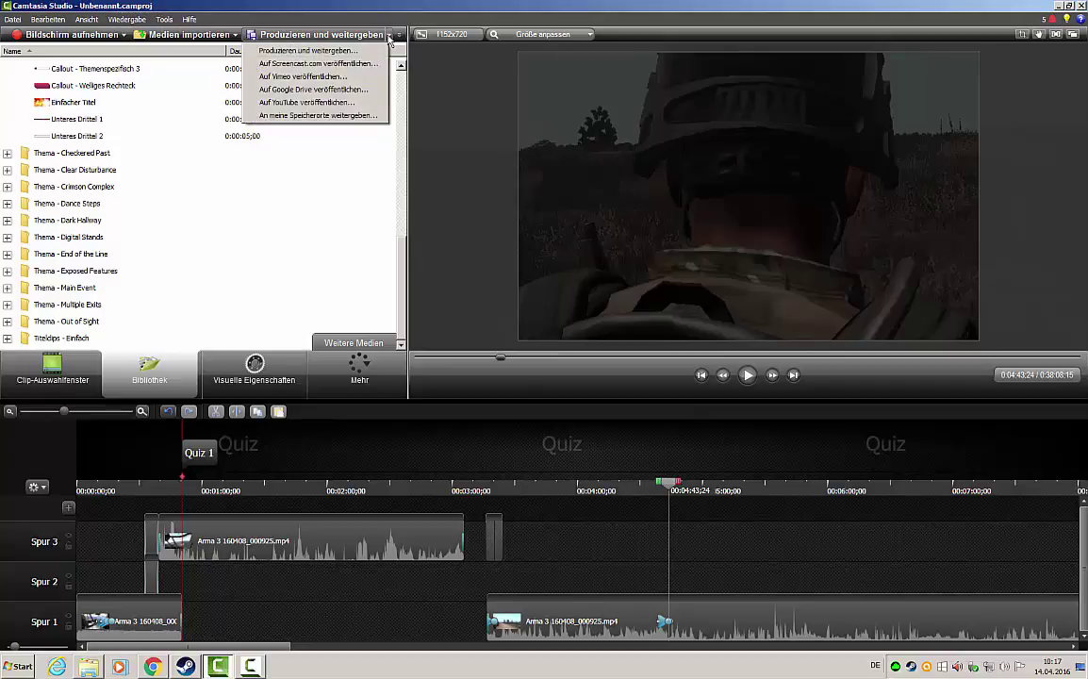
left_click(320, 53)
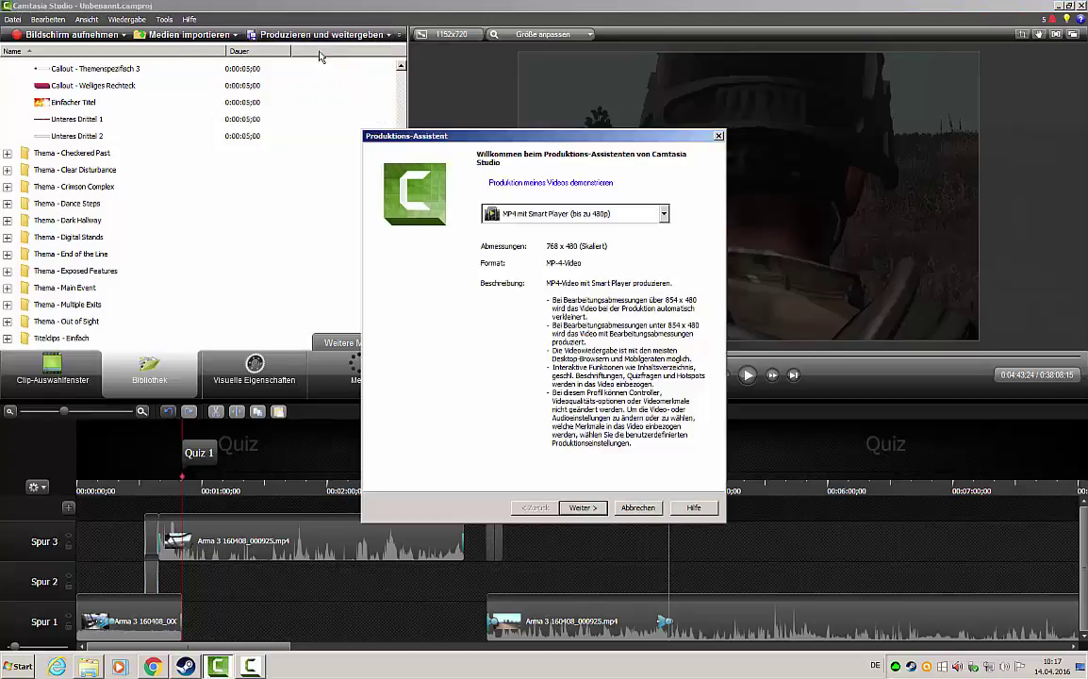
left_click(664, 215)
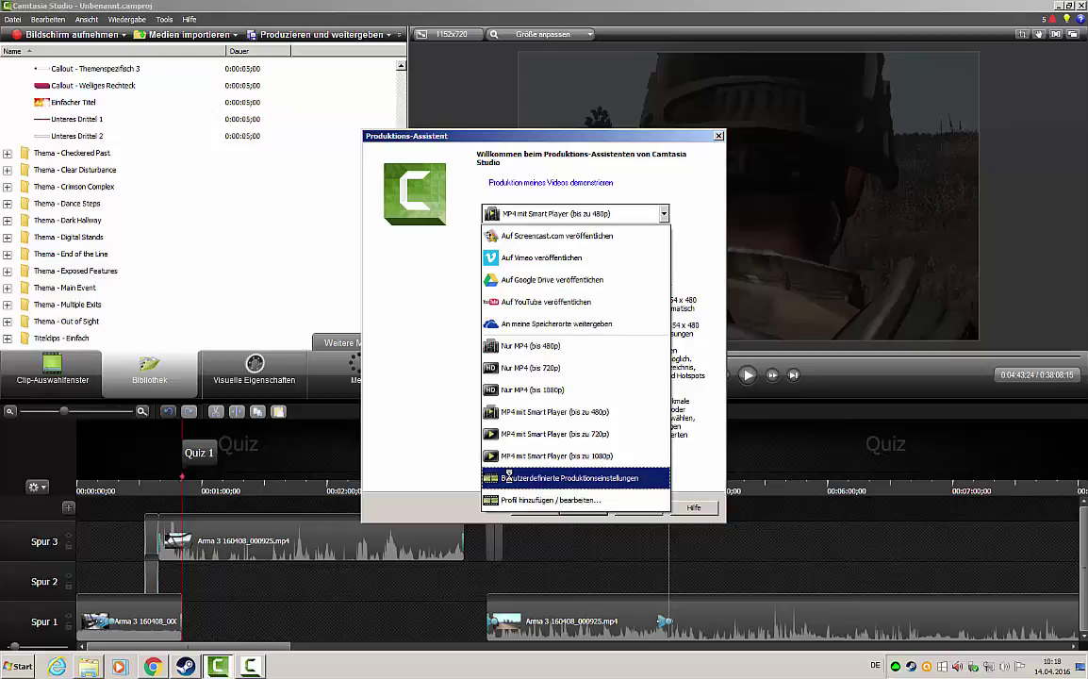
left_click(664, 216)
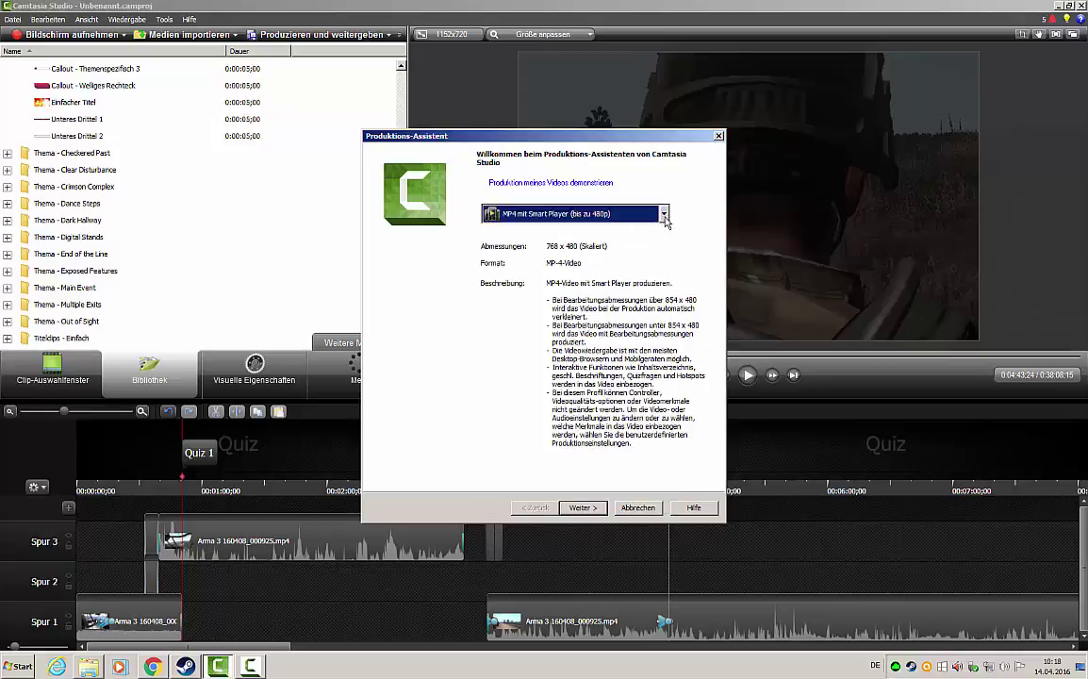
Choose the production preset Nur MP4 (bis 720p), review the preset list again, and cancel the production
left_click(663, 216)
left_click(629, 358)
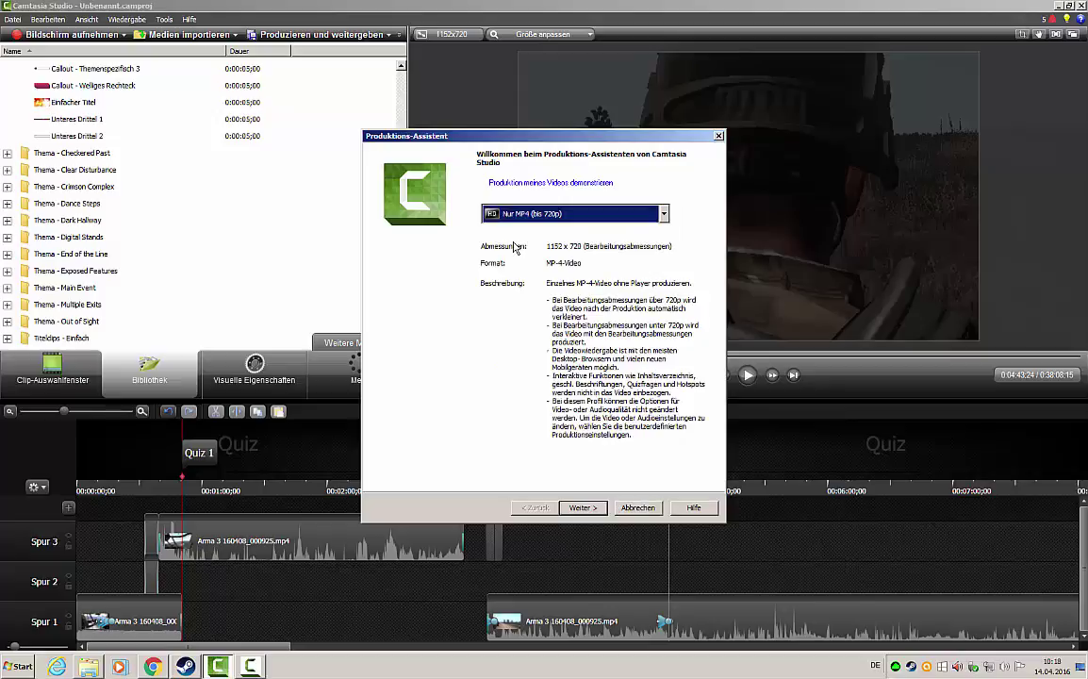
left_click(664, 215)
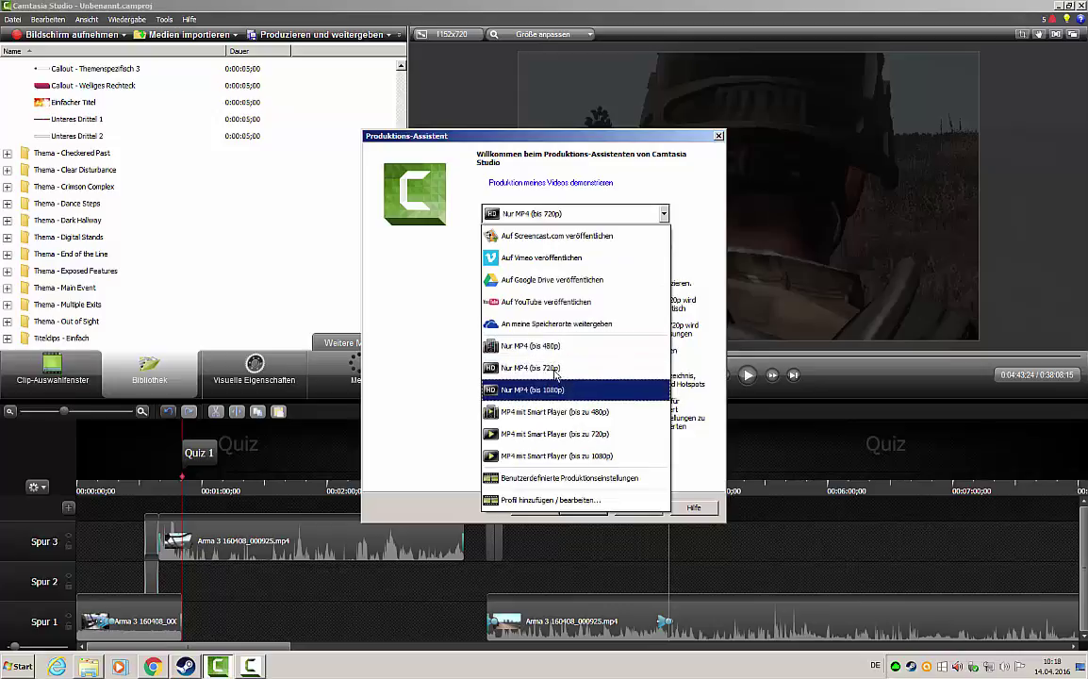
left_click(427, 302)
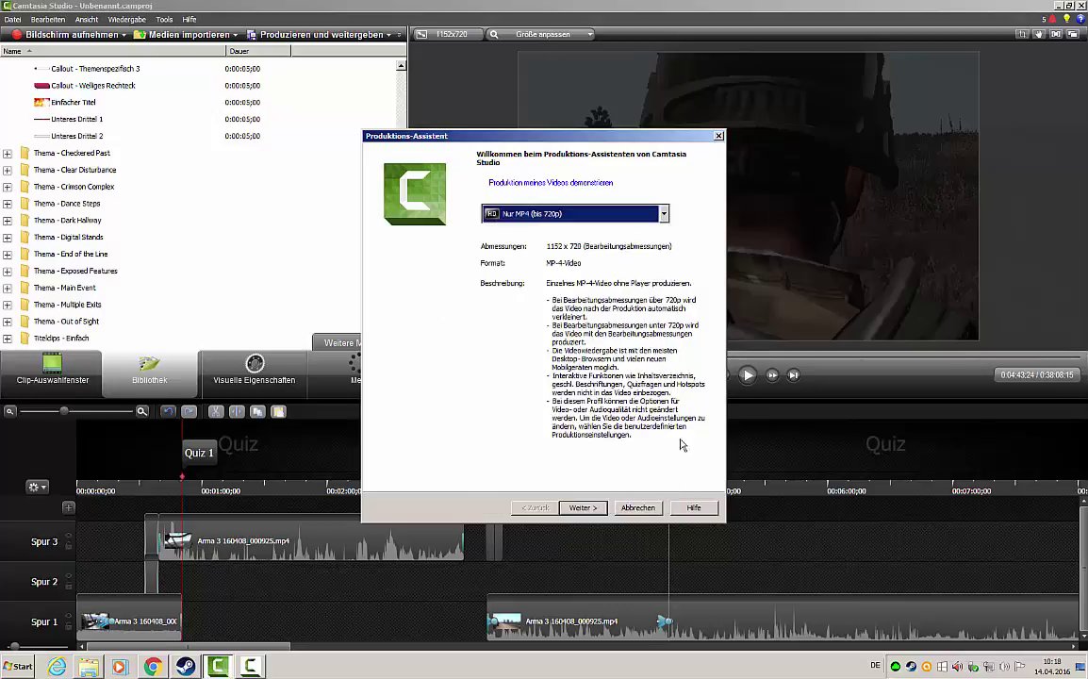
left_click(639, 507)
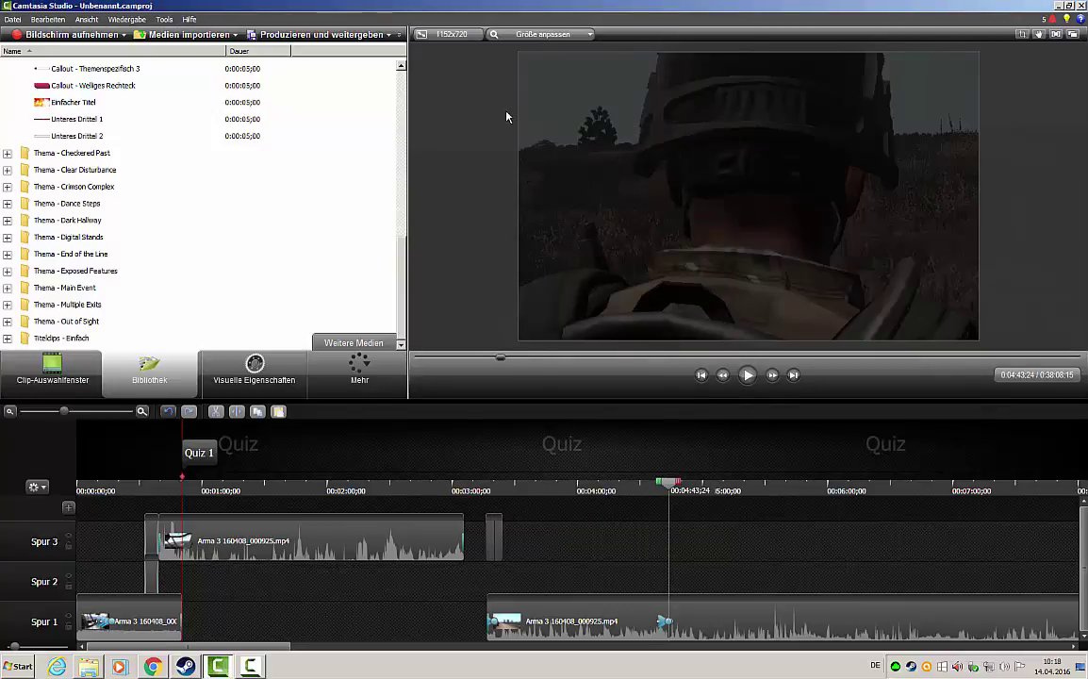
left_click(187, 20)
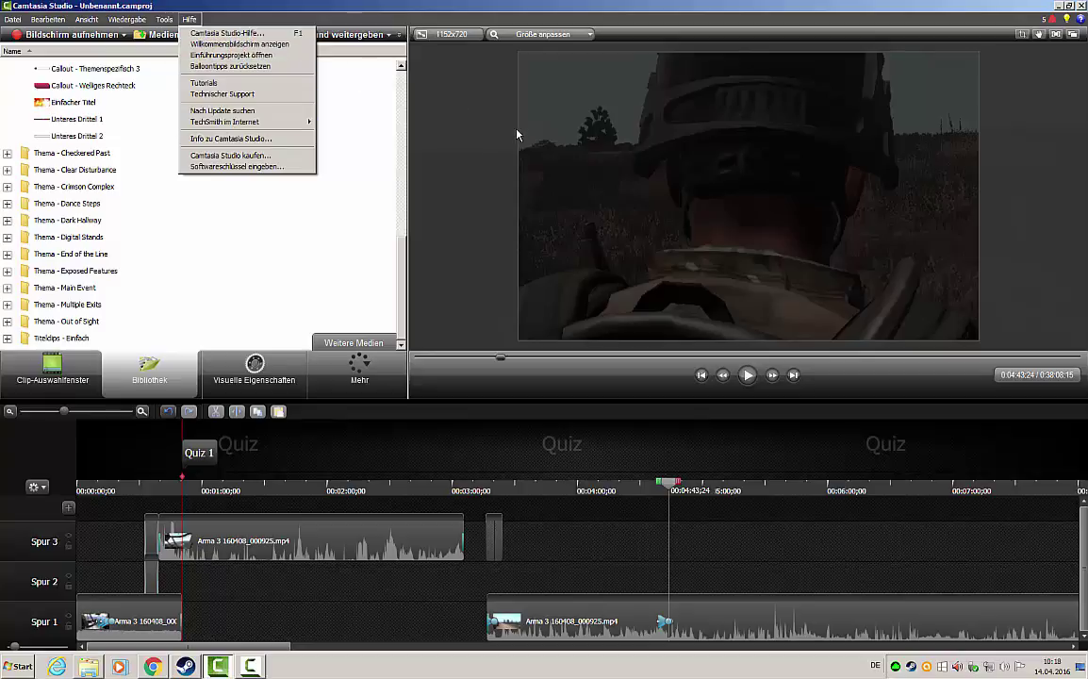
left_click(467, 153)
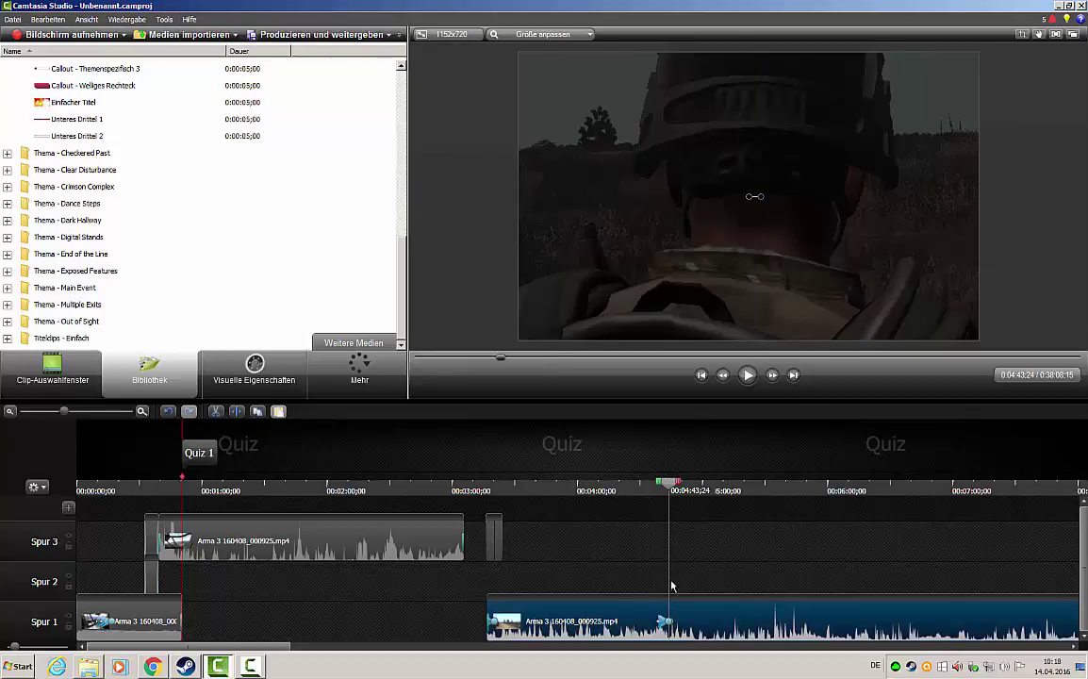